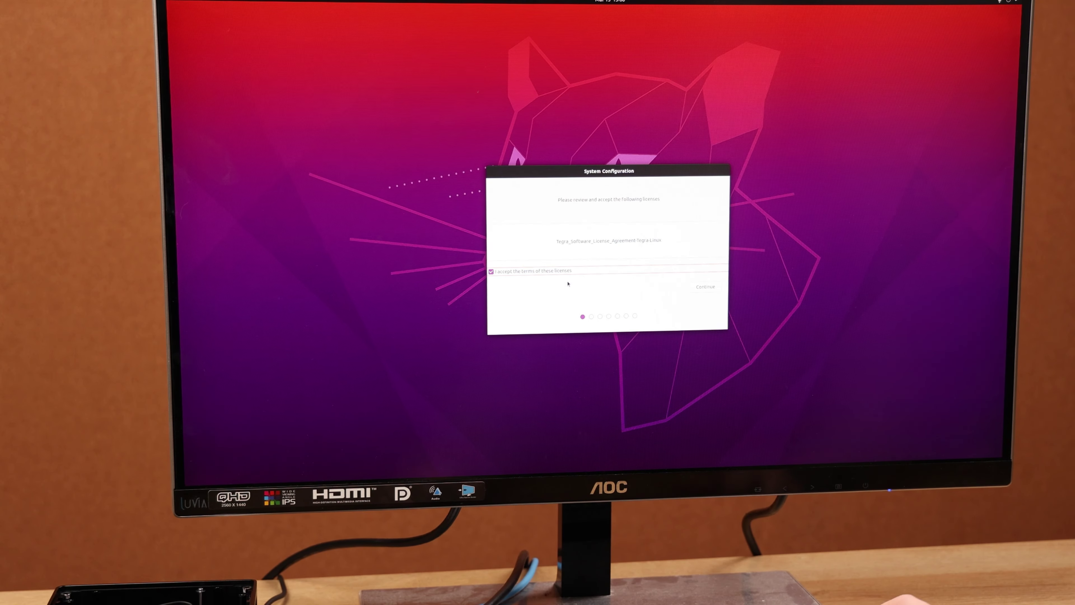
# - Accept the license, keep English and the default keyboard, clear the prefilled name, then open Terminal
pyautogui.click(704, 288)
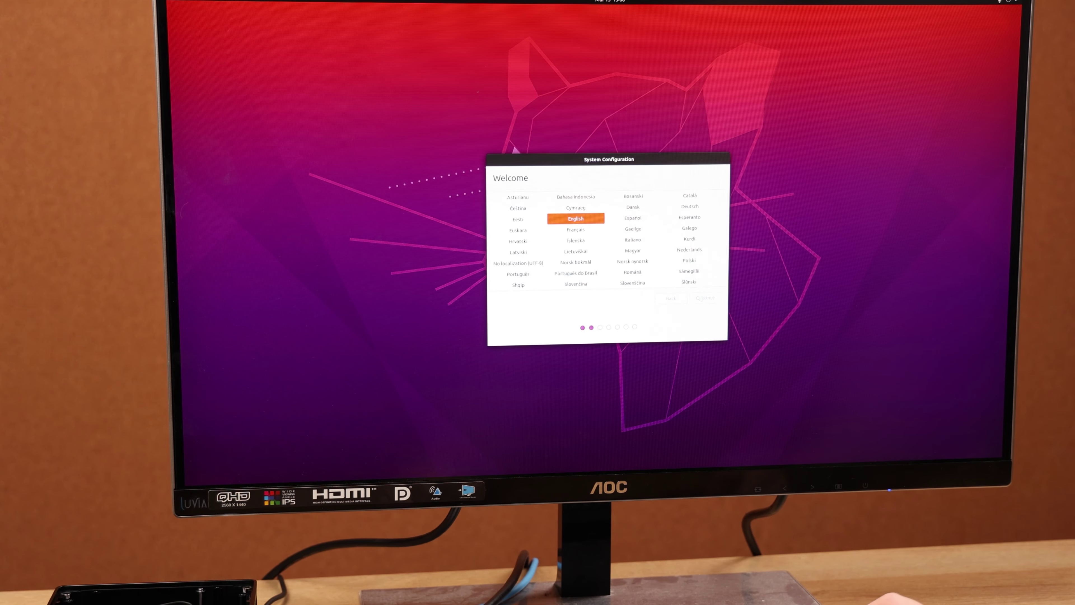
pyautogui.click(701, 299)
pyautogui.click(701, 299)
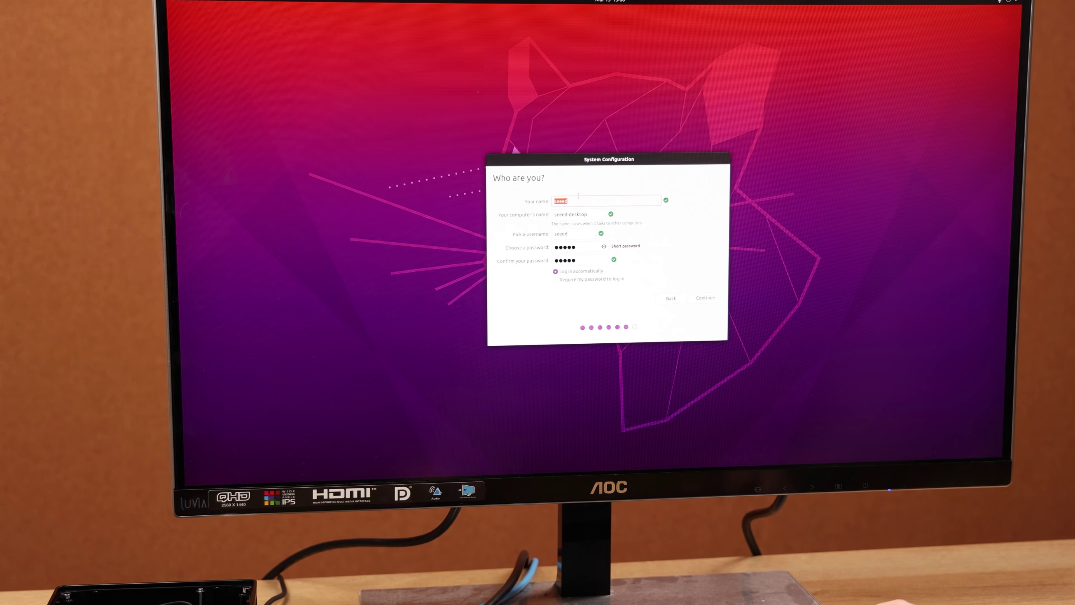
pyautogui.press('BackSpace')
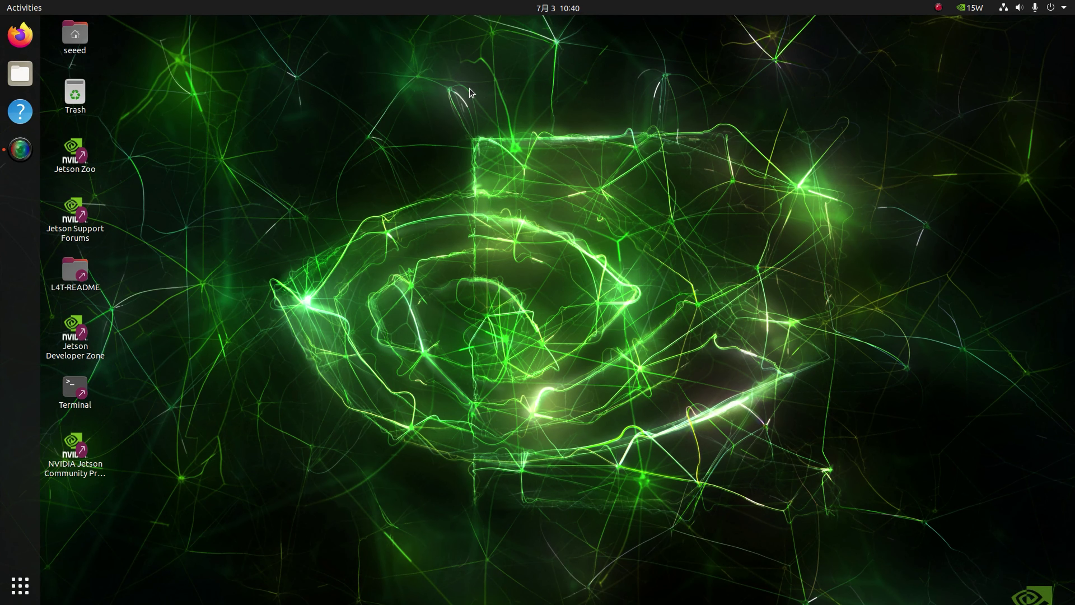
pyautogui.hotkey('ctrl', 'alt', 't')
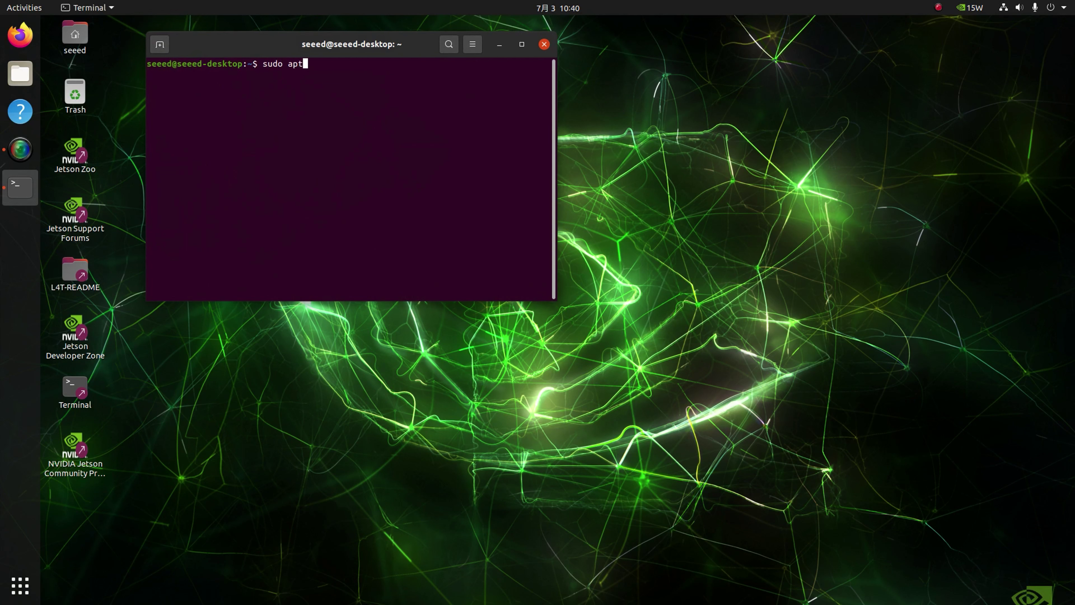
# - Install python3-pip and jetson-stats, then apply nvpmodel power mode 0 and reboot into MAXN
pyautogui.write('sudo apt install python3-pip')
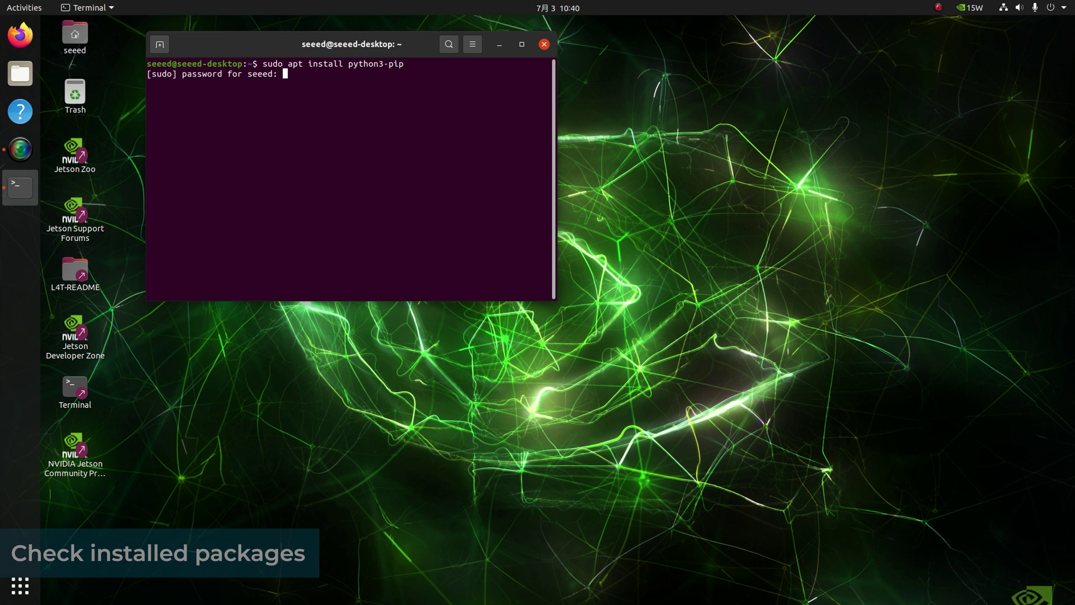
pyautogui.press('Return')
pyautogui.write('y')
pyautogui.press('Return')
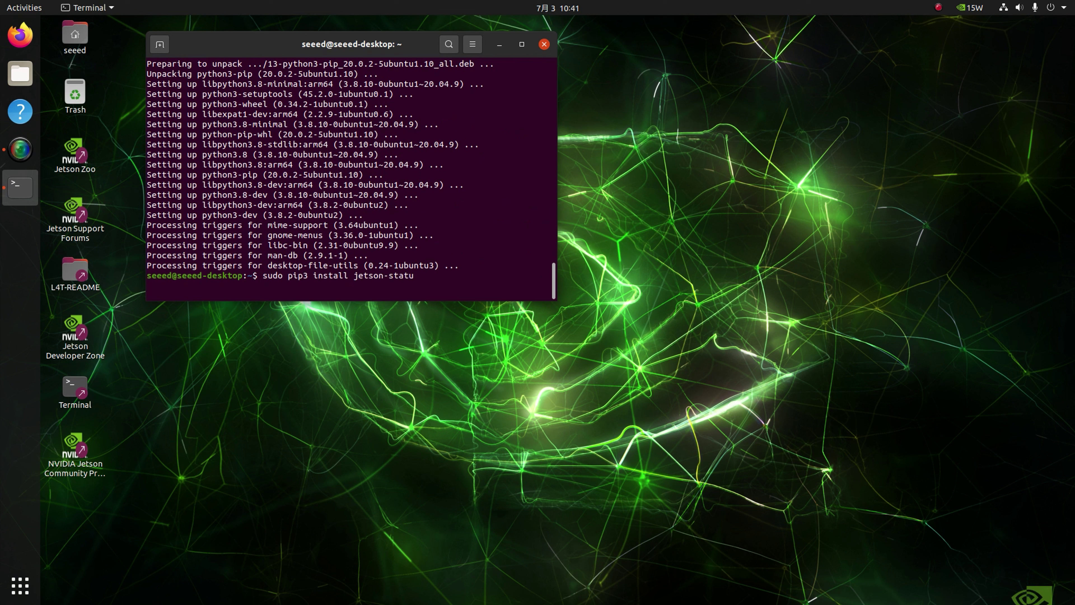
pyautogui.press('Return')
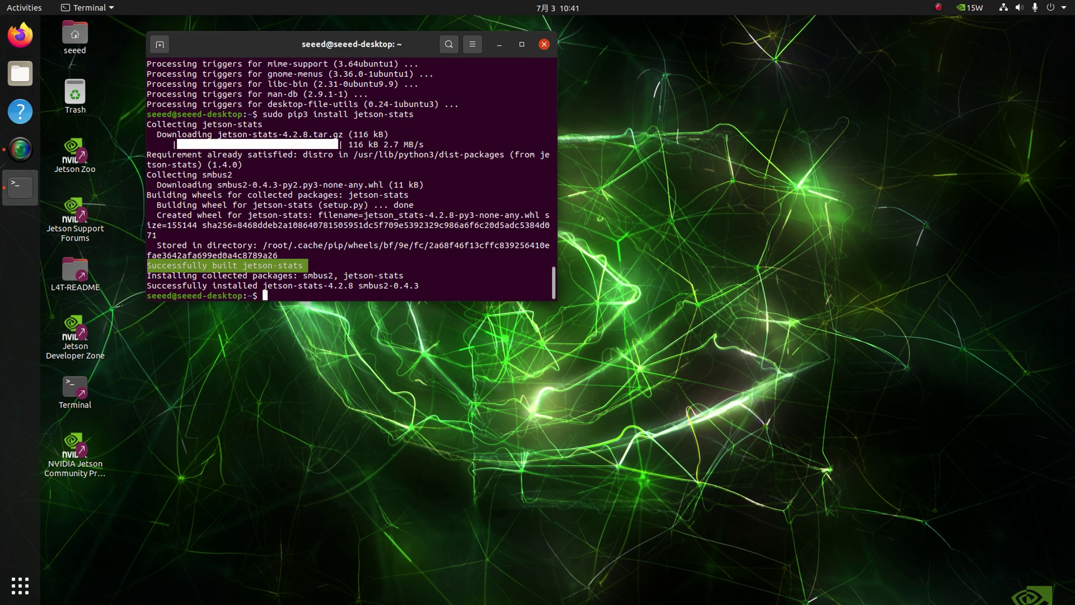
pyautogui.write('0')
pyautogui.press('Return')
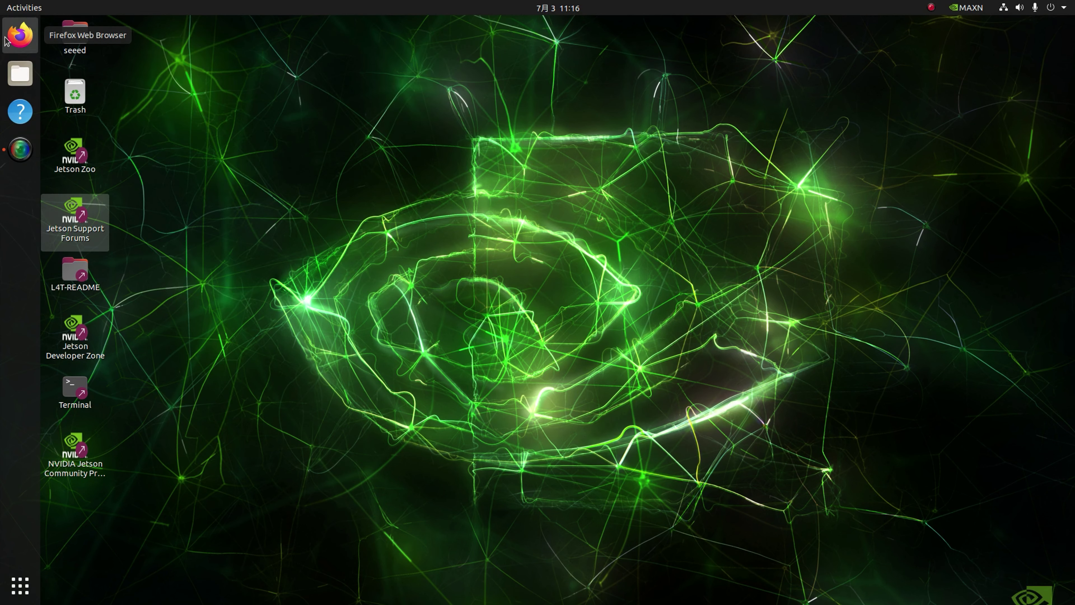
# - Launch Firefox and go to the Jetson AI Lab tutorials page
pyautogui.click(19, 35)
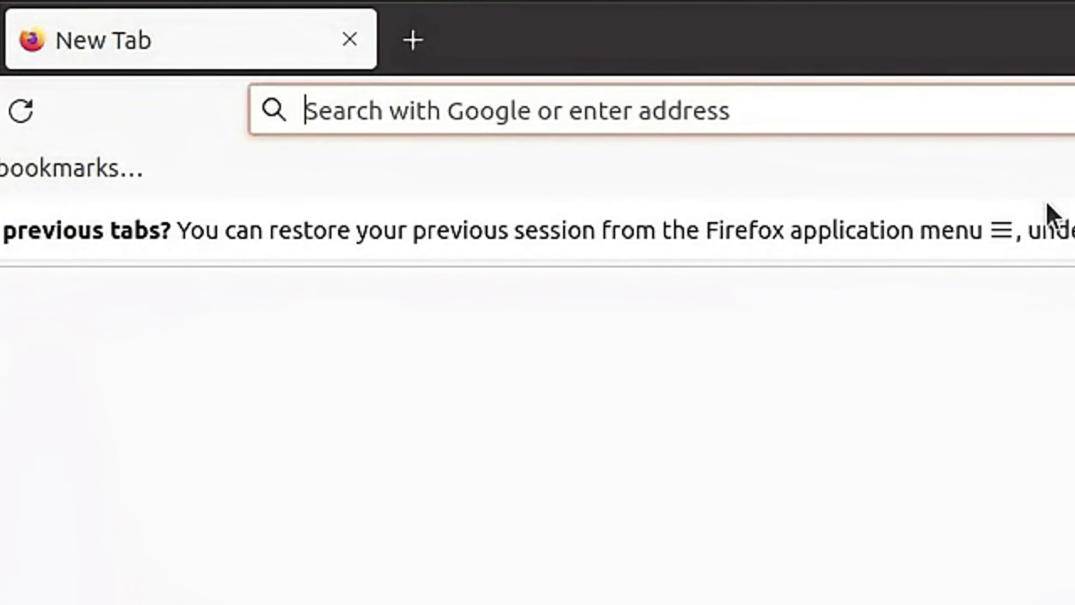
pyautogui.click(478, 109)
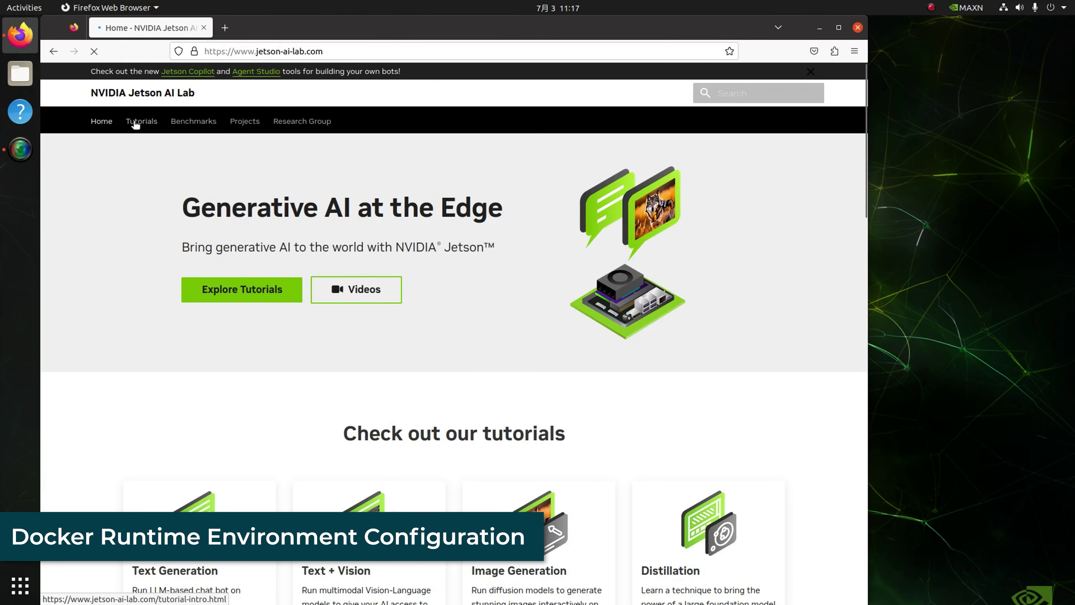
pyautogui.click(133, 119)
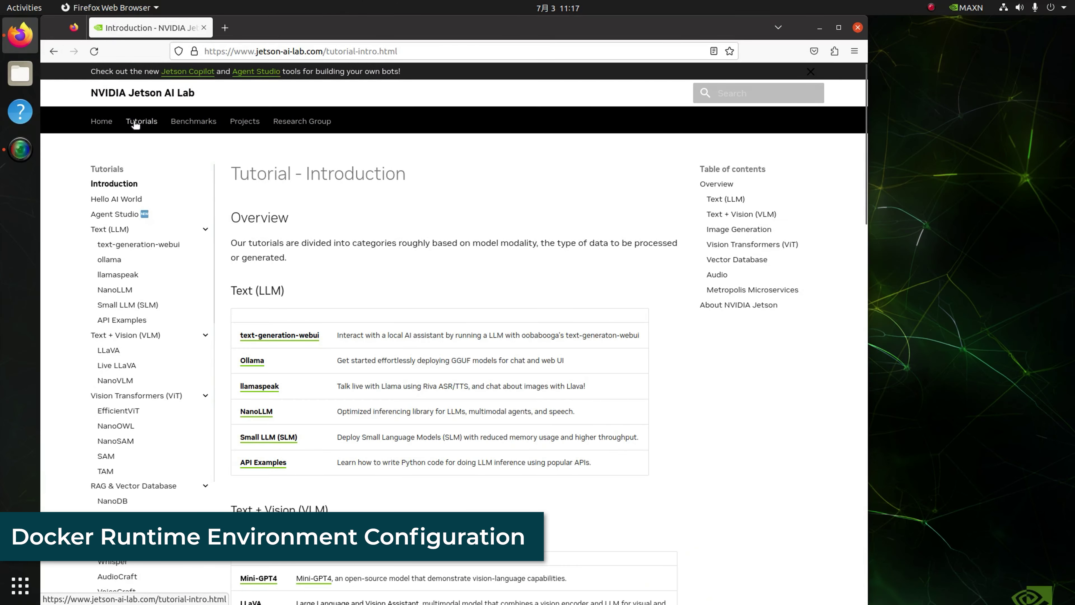
# - Open the SSD + Docker tip, jump to its Docker section, and select the usermod command
pyautogui.scroll(-5, 127, 574)
pyautogui.click(123, 541)
pyautogui.scroll(-10, 399, 446)
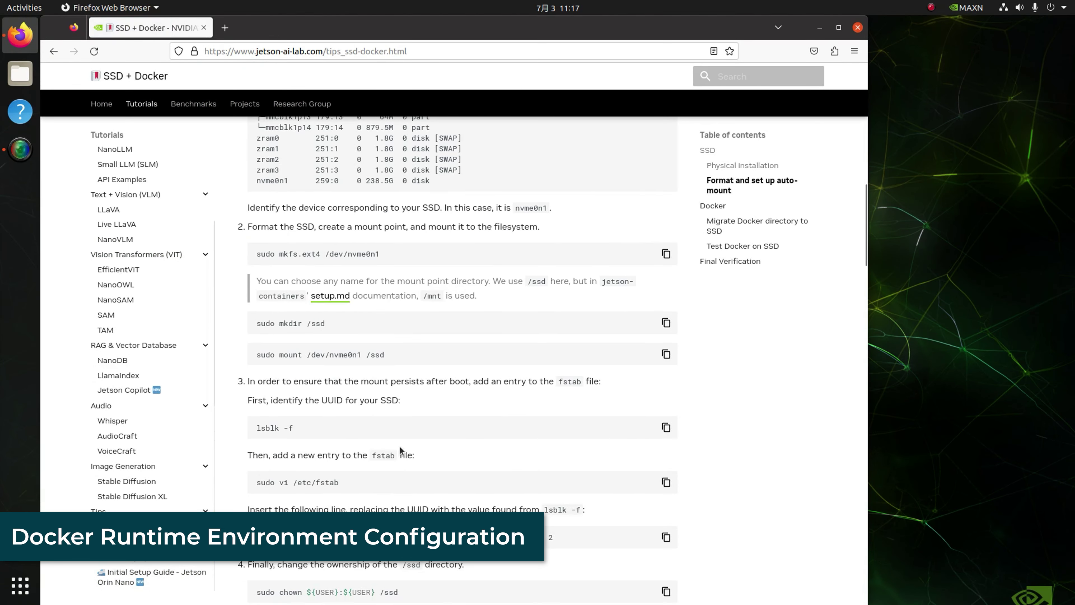
pyautogui.click(711, 205)
pyautogui.scroll(-4, 459, 317)
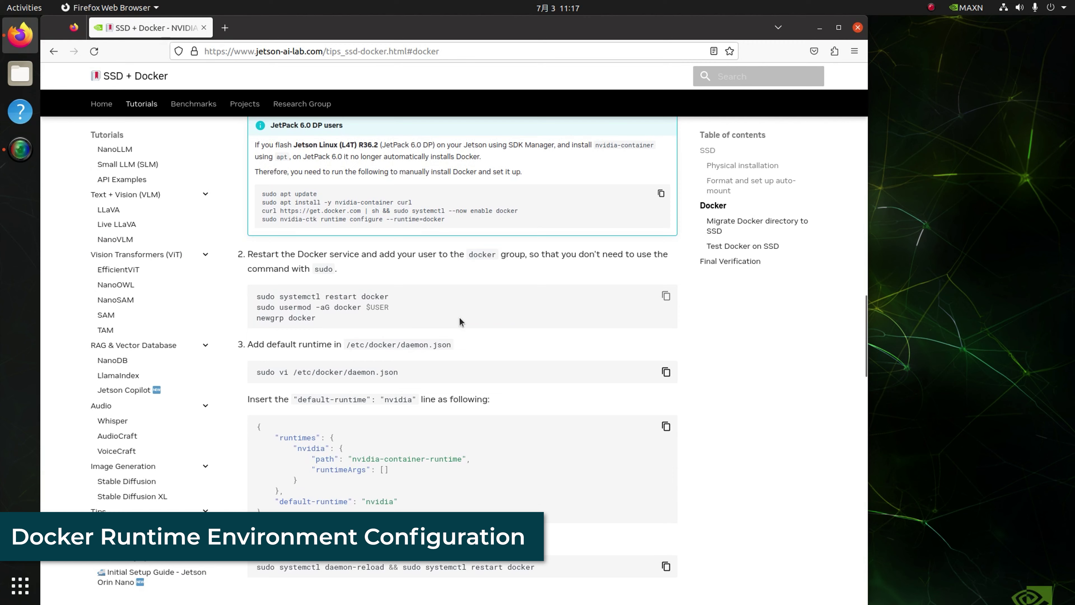
pyautogui.moveTo(388, 307); pyautogui.dragTo(246, 304)
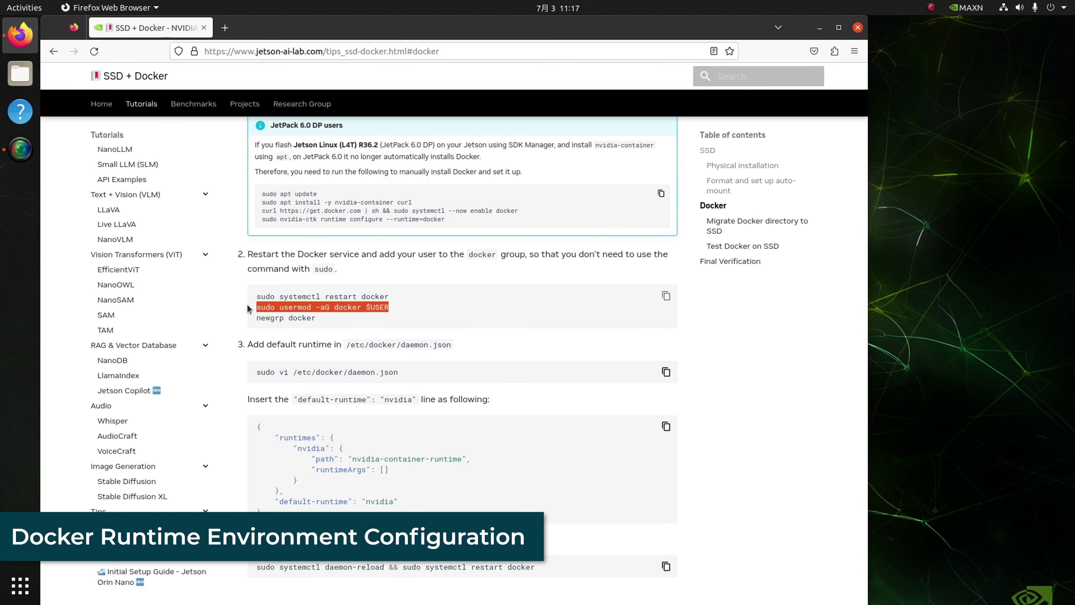
# - Run sudo usermod -aG docker $USER in a new terminal window
pyautogui.hotkey('ctrl', 'c')
pyautogui.hotkey('ctrl', 'alt', 't')
pyautogui.hotkey('ctrl', 'shift', 'v')
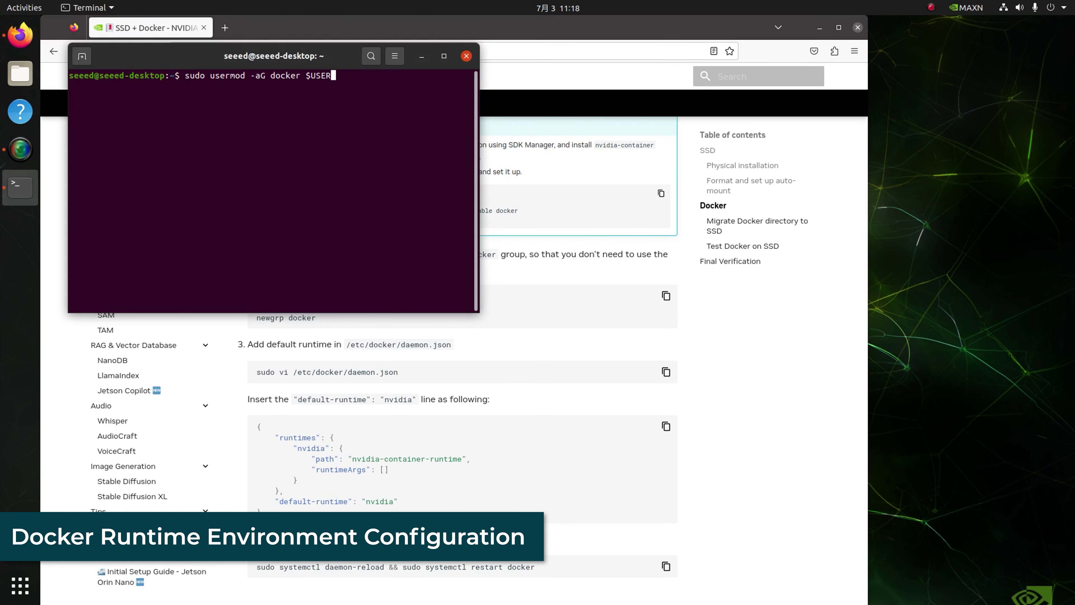
pyautogui.press('Return')
# - Run newgrp docker and open /etc/docker/daemon.json in vi using commands copied from the guide
pyautogui.press('Return')
pyautogui.hotkey('alt', 'Tab')
pyautogui.moveTo(316, 318); pyautogui.dragTo(256, 317)
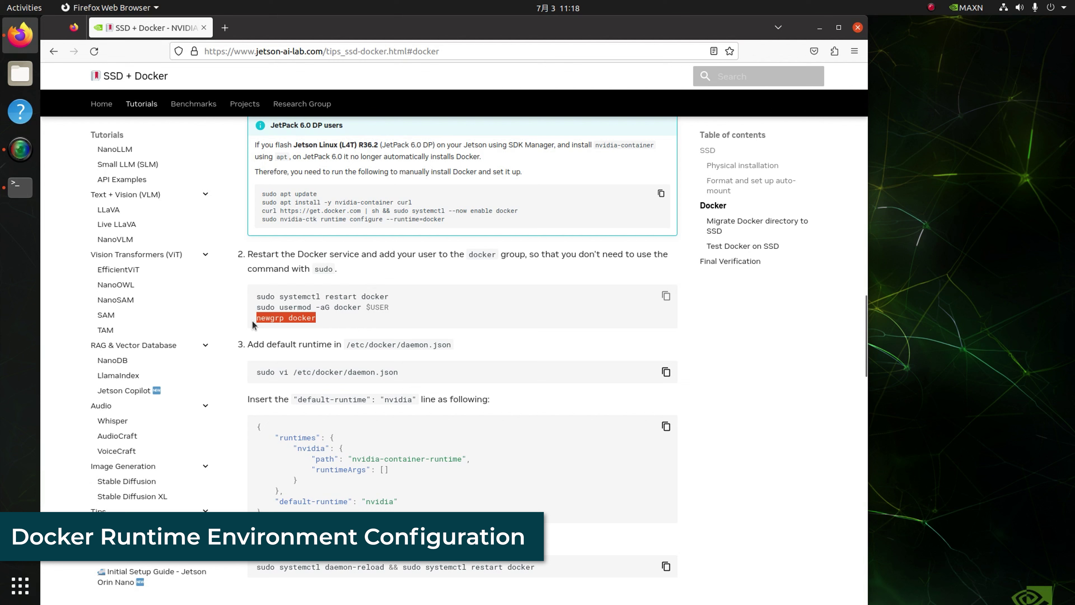
pyautogui.hotkey('alt', 'Tab')
pyautogui.hotkey('ctrl', 'shift', 'v')
pyautogui.press('Return')
pyautogui.hotkey('alt', 'Tab')
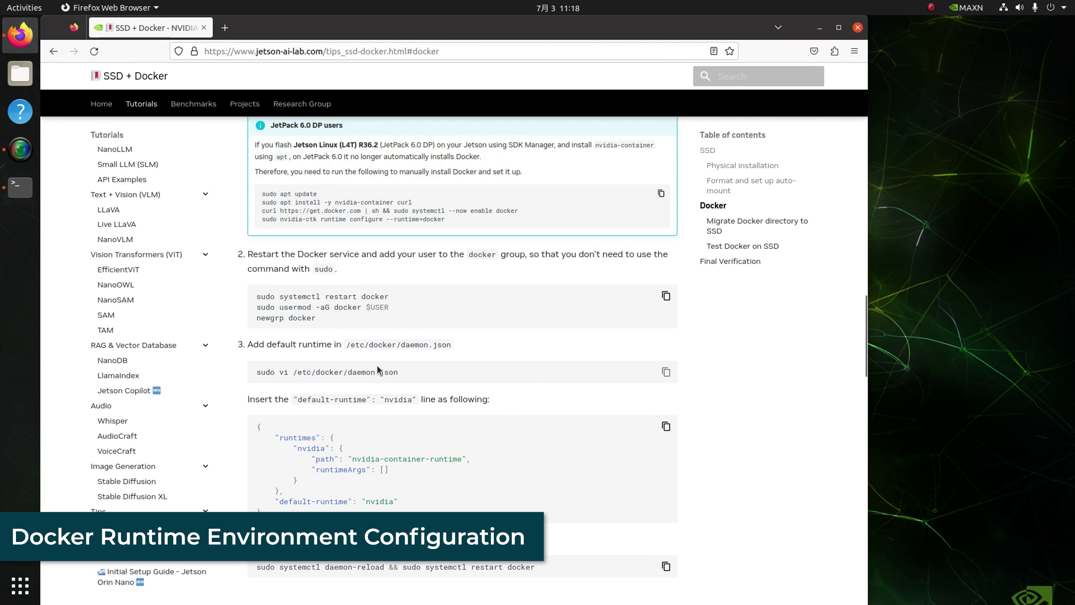
pyautogui.click(666, 372)
pyautogui.hotkey('alt', 'Tab')
pyautogui.hotkey('ctrl', 'shift', 'v')
pyautogui.press('Return')
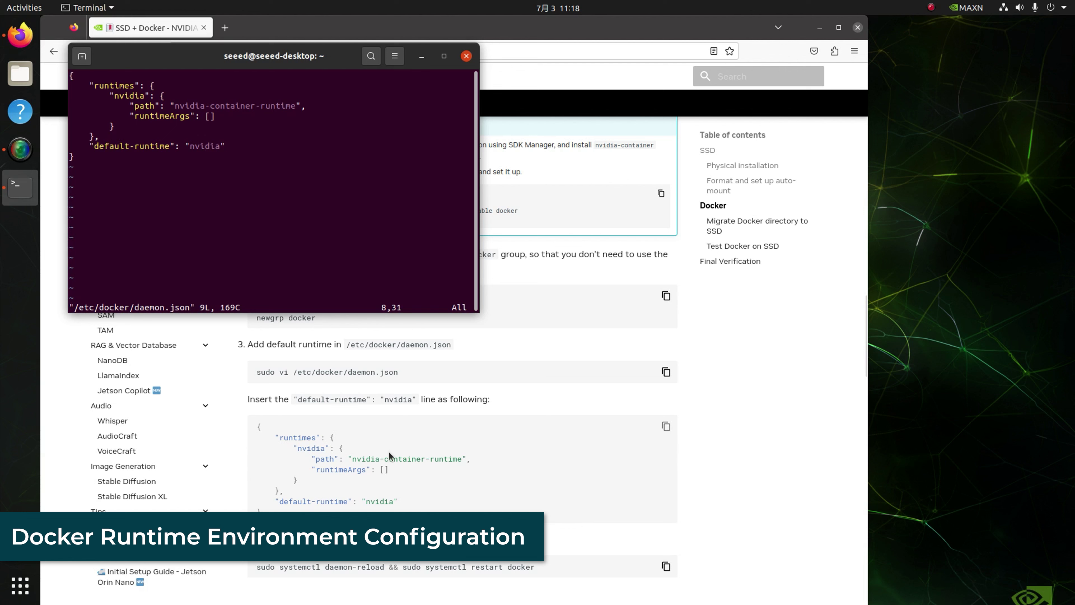
# - Save daemon.json with :wq and run the copied Docker restart command
pyautogui.write(':wq')
pyautogui.press('Return')
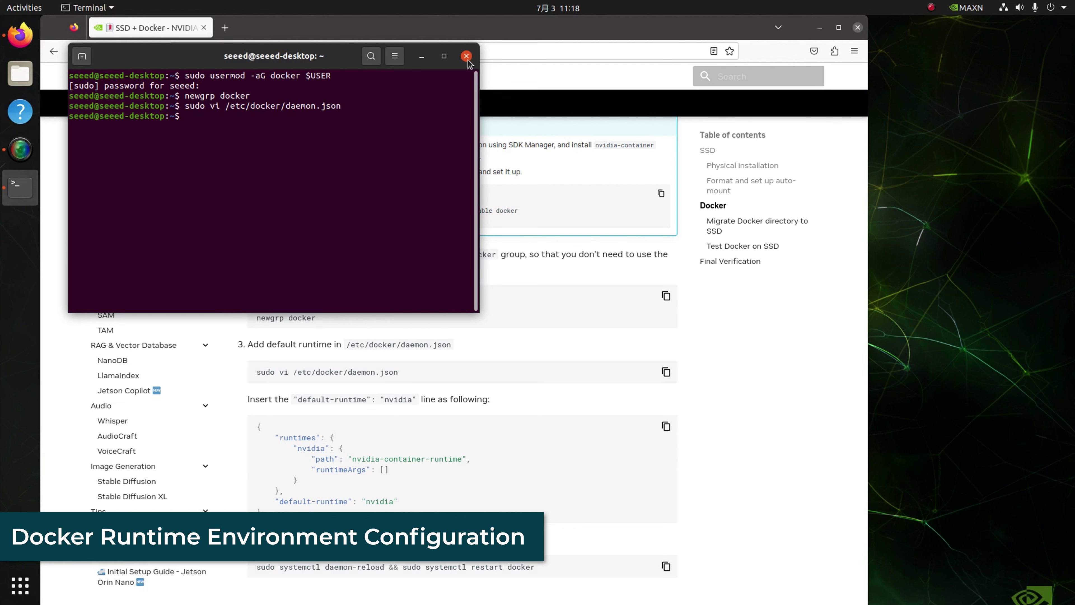
pyautogui.hotkey('alt', 'Tab')
pyautogui.click(666, 566)
pyautogui.hotkey('alt', 'Tab')
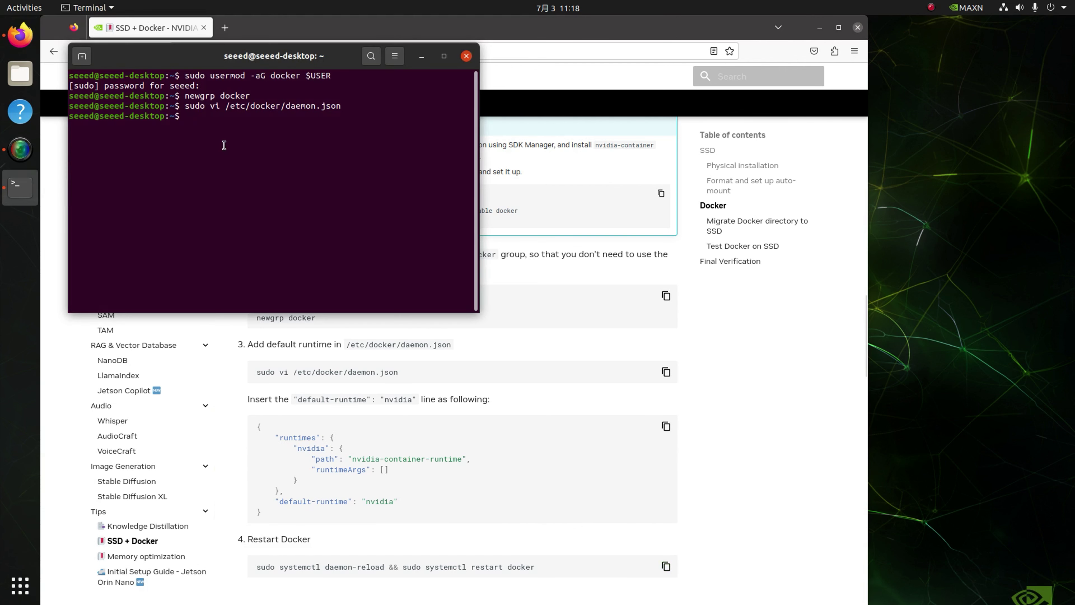
pyautogui.hotkey('ctrl', 'shift', 'v')
pyautogui.press('Return')
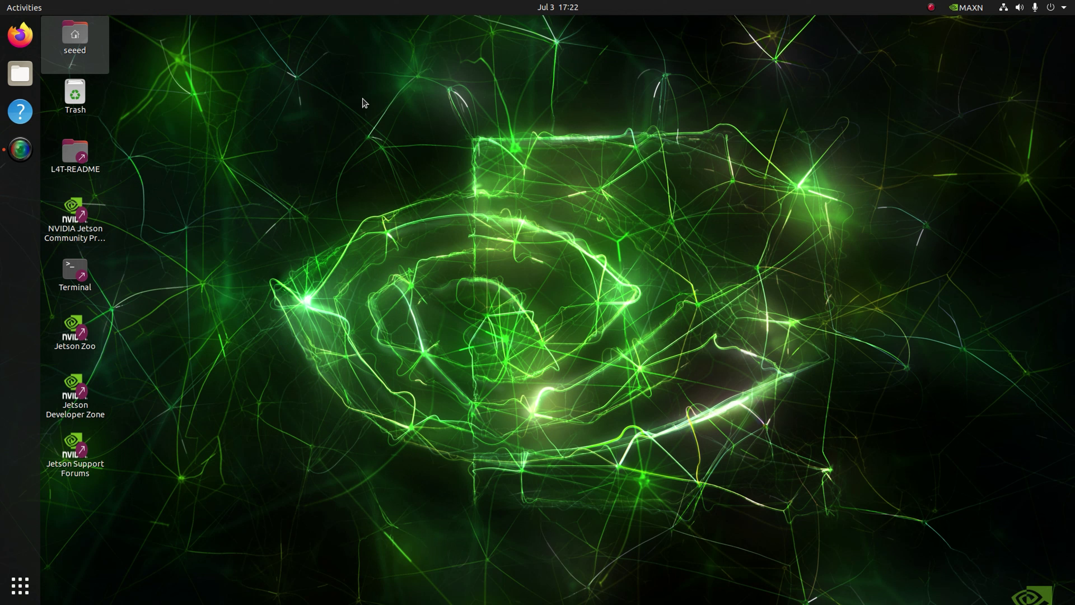
# - Search 'jetson examples' in Firefox and scroll its README down to the Example list
pyautogui.click(20, 35)
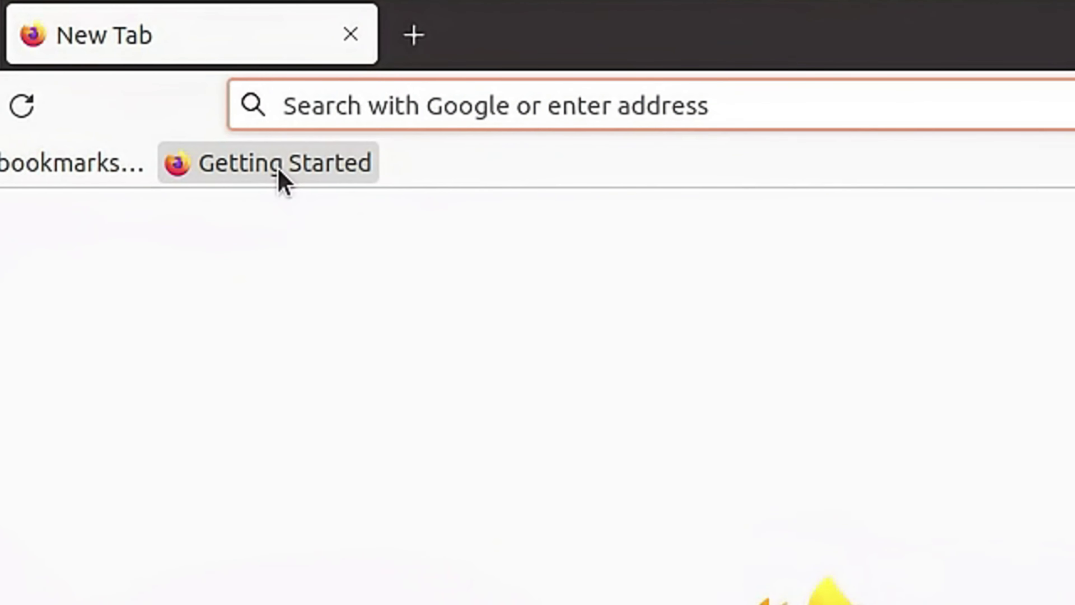
pyautogui.write('jetson')
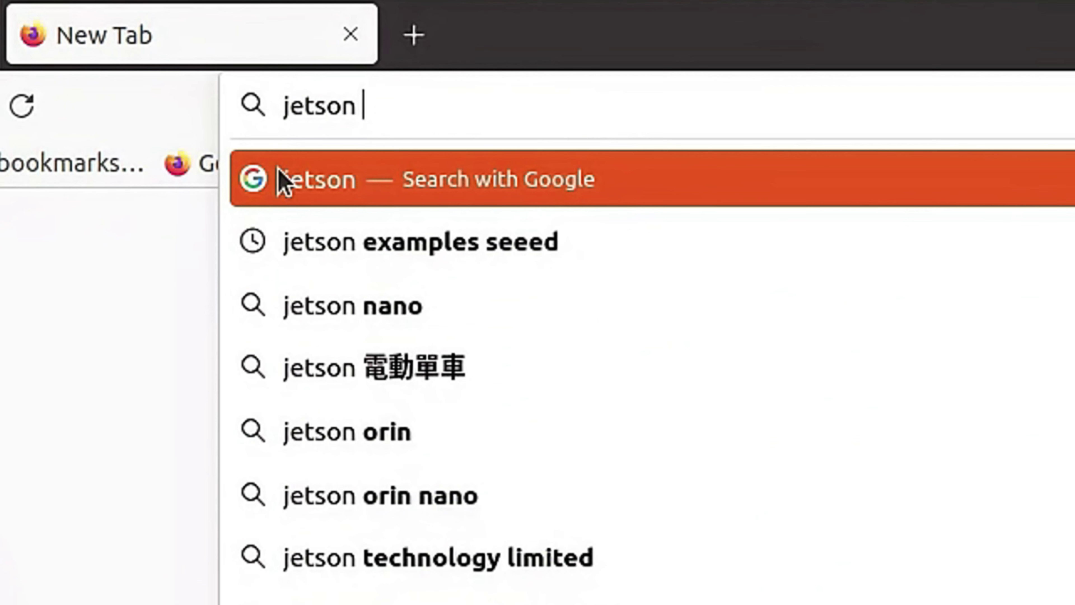
pyautogui.write(' examples')
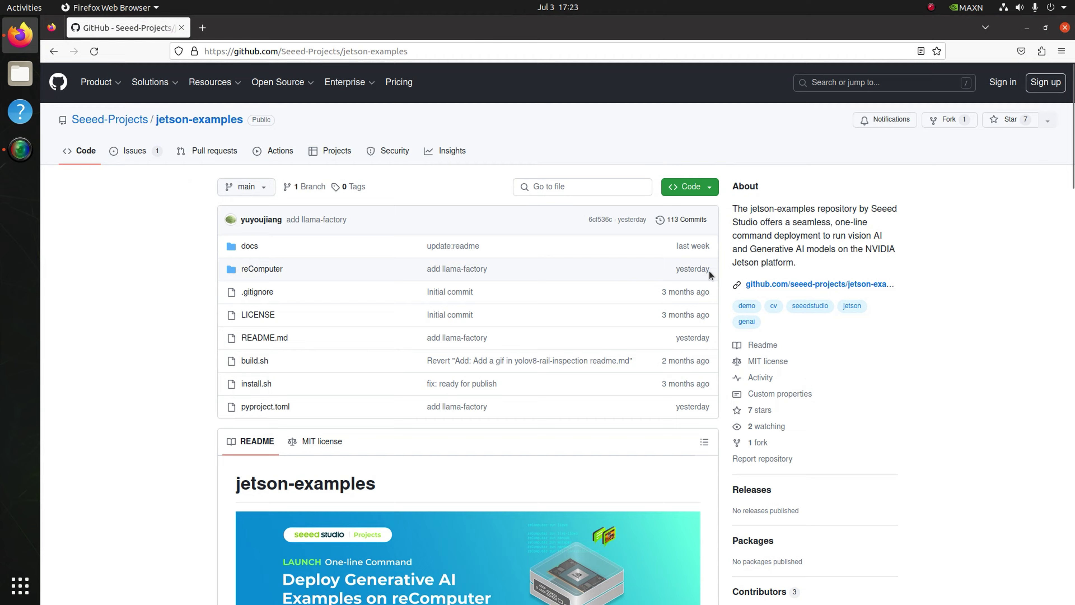
pyautogui.scroll(-3, 749, 272)
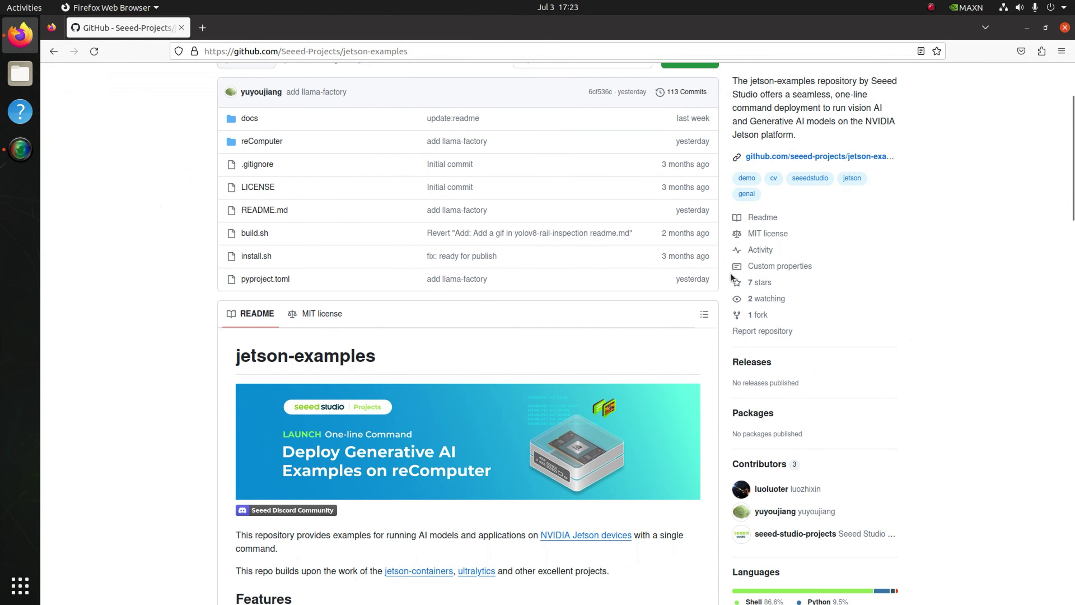
pyautogui.scroll(-3, 731, 277)
pyautogui.scroll(-13, 730, 277)
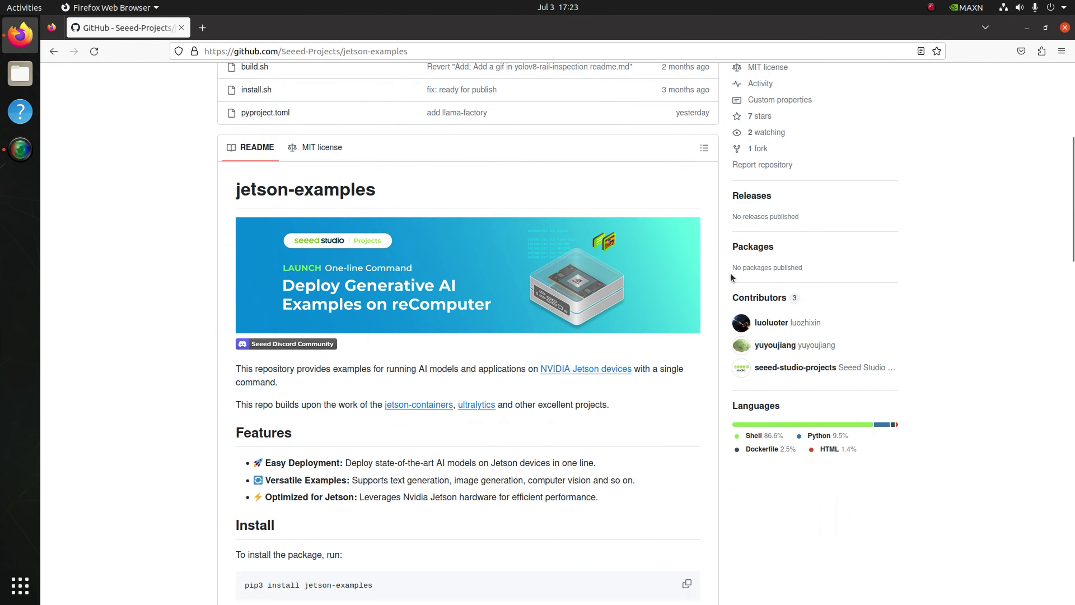
pyautogui.scroll(-4, 730, 278)
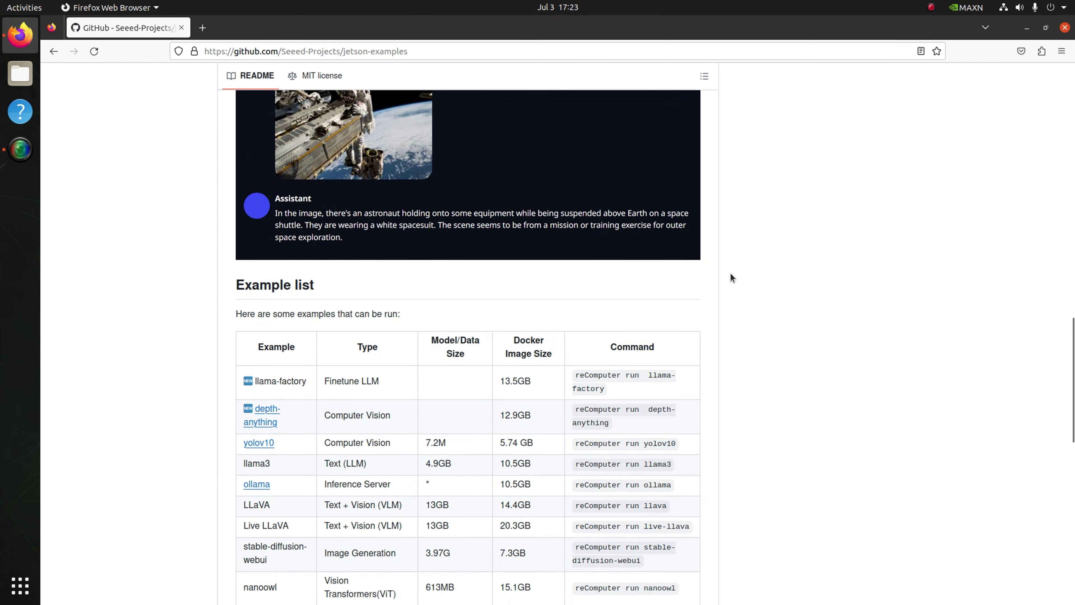
pyautogui.scroll(-2, 731, 274)
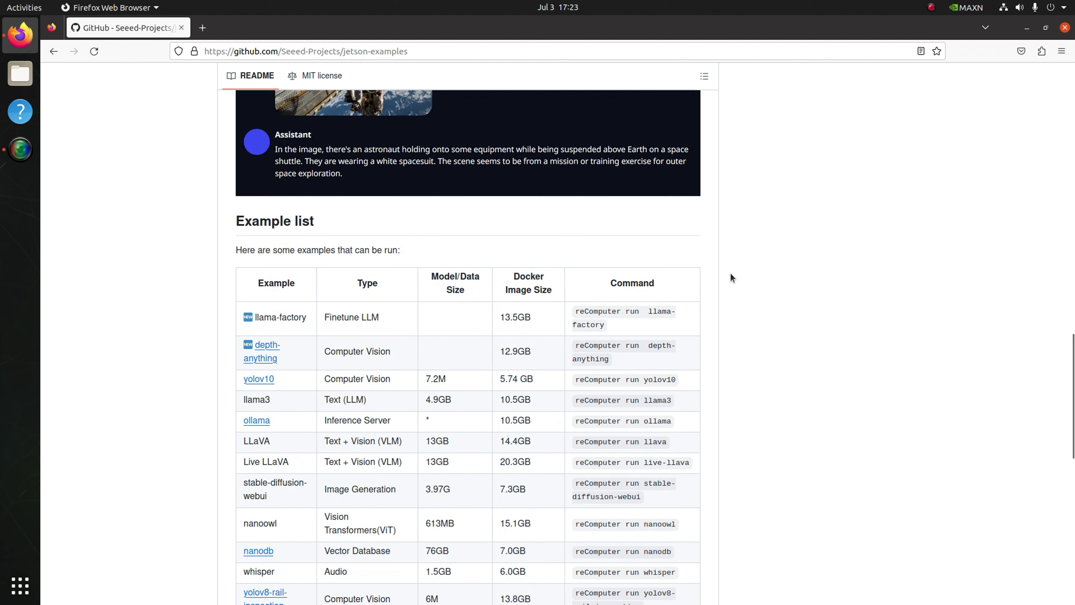
pyautogui.scroll(-3, 729, 274)
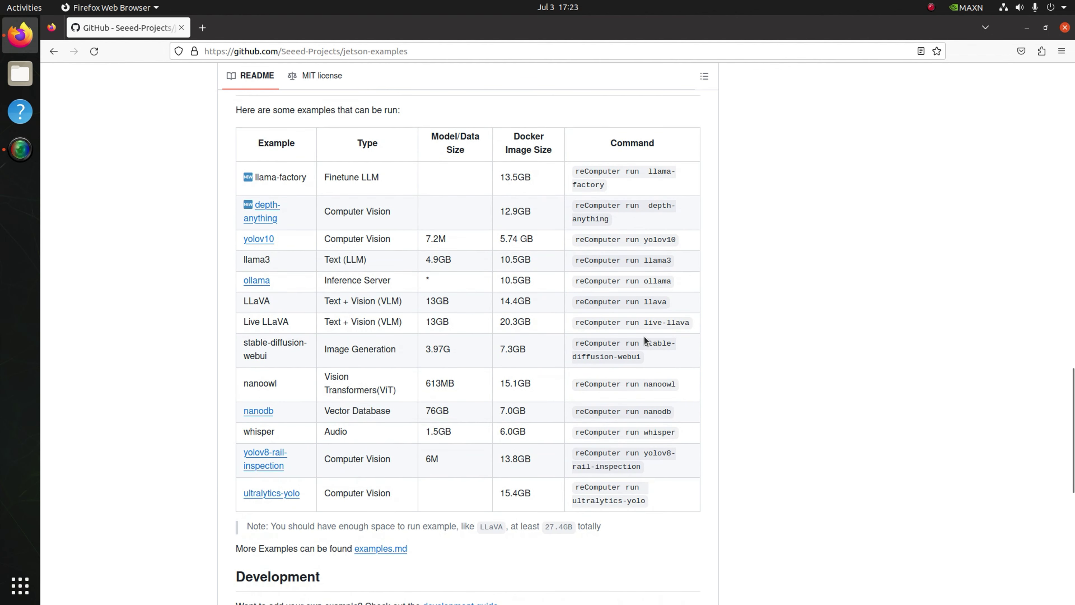
# - Open the ultralytics-yolo example README and scroll through its quickstart commands
pyautogui.click(284, 495)
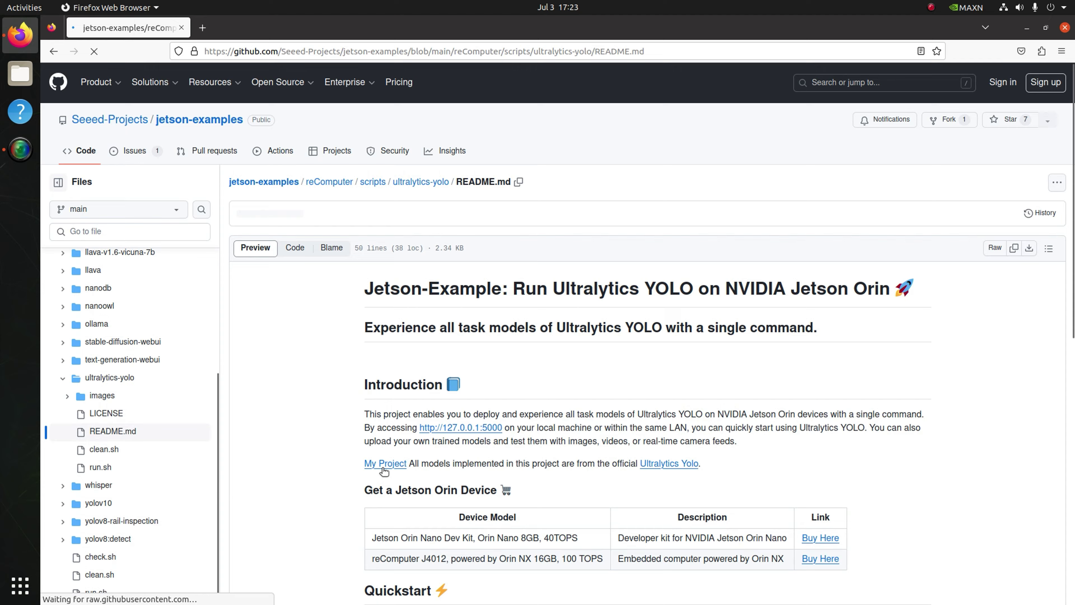
pyautogui.scroll(-3, 692, 452)
pyautogui.scroll(-7, 691, 453)
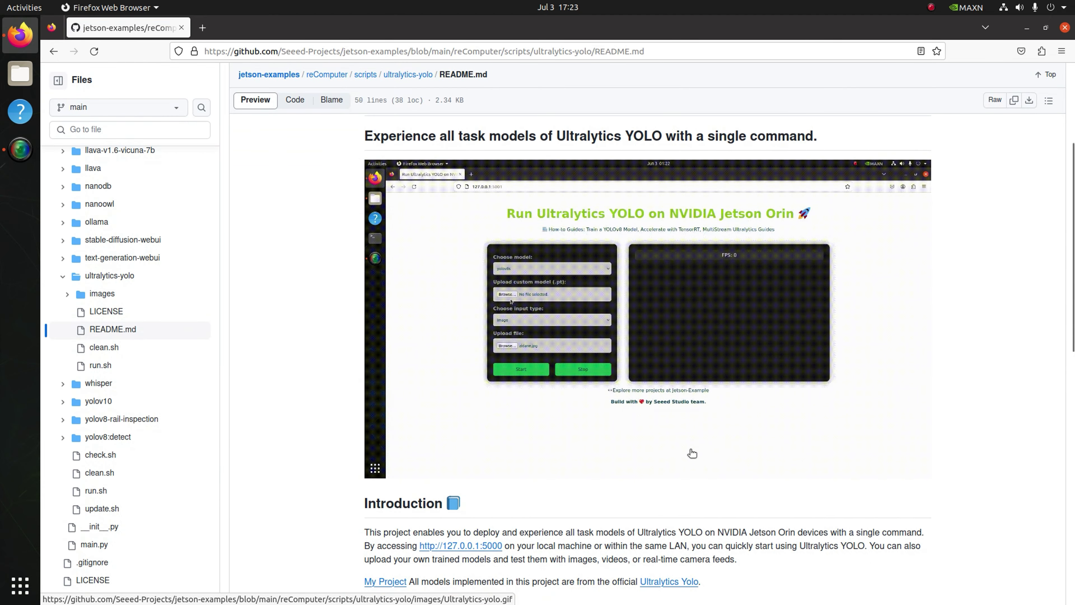
pyautogui.scroll(-8, 690, 449)
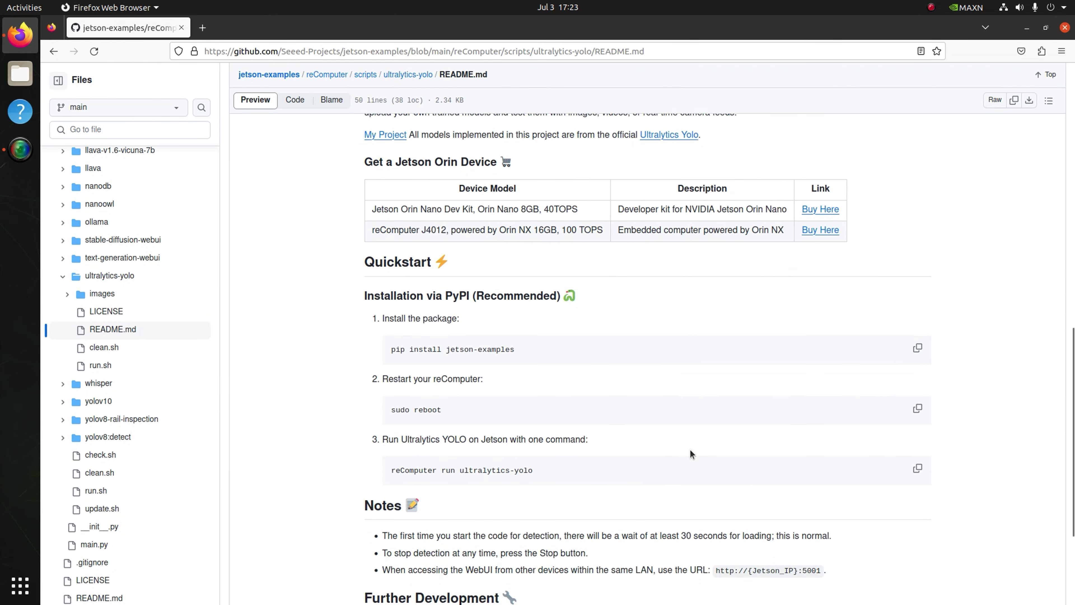
pyautogui.scroll(8, 689, 450)
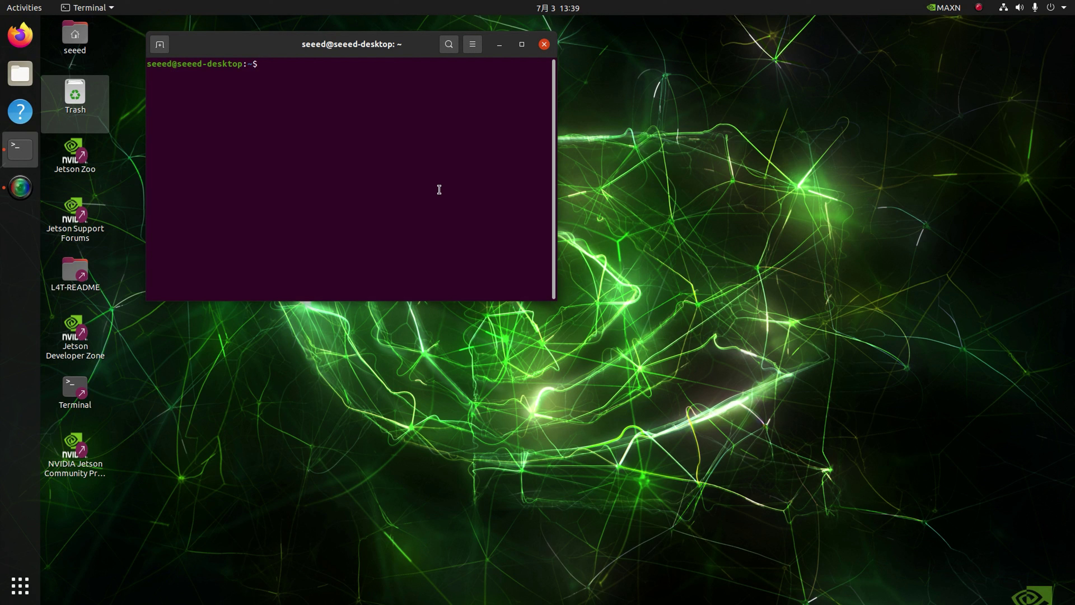
# - Install jetson-examples, run reComputer list and reComputer run ultralytics-yolo, then open 127.0.0.1:5001
pyautogui.write('pip3 install jetson-examples')
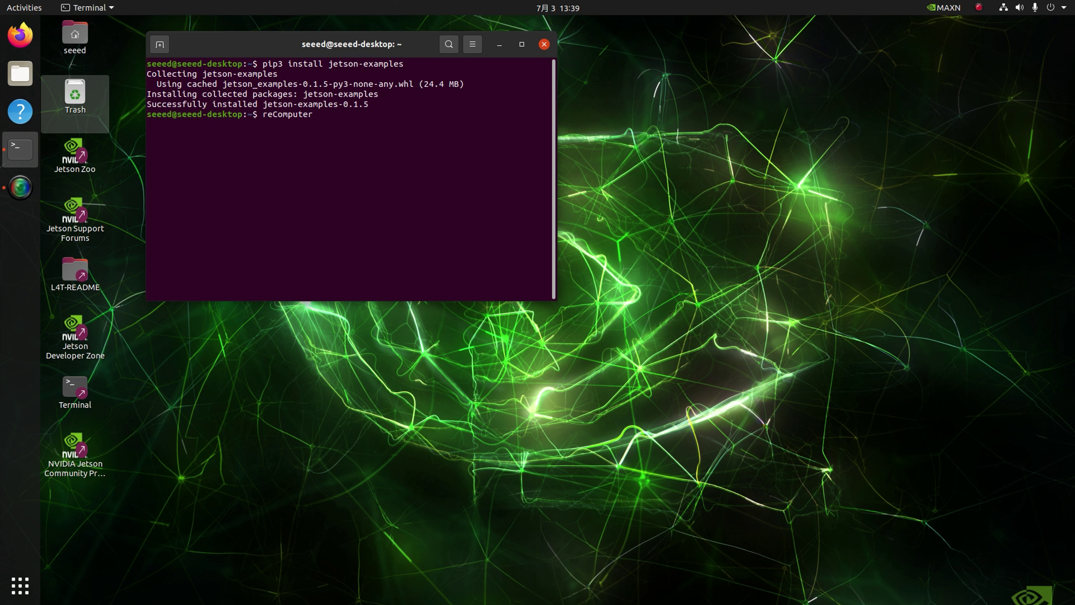
pyautogui.write('t')
pyautogui.press('Return')
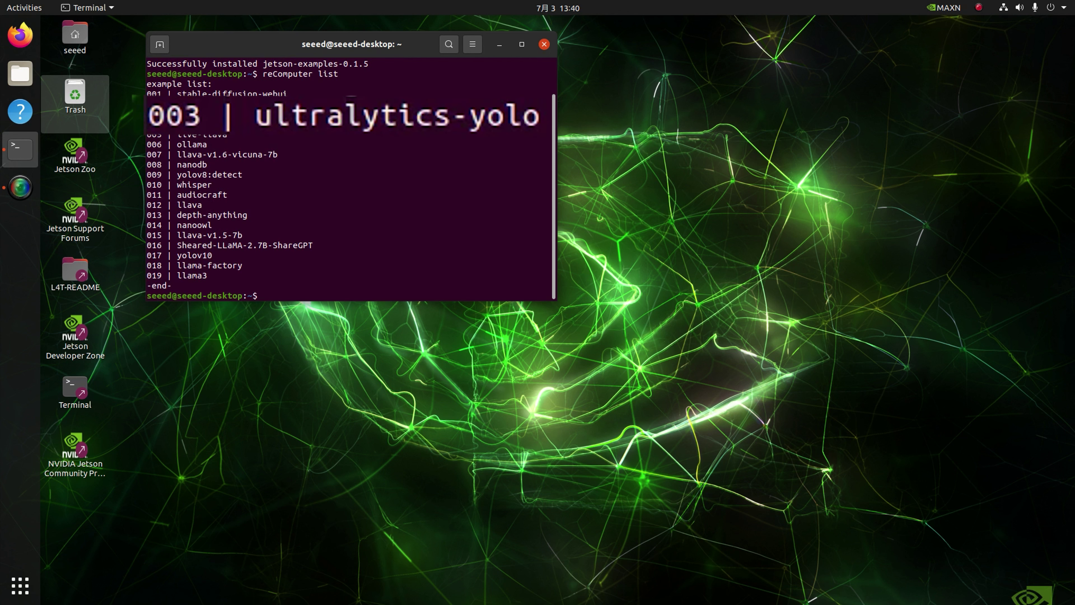
pyautogui.write('reComputer ')
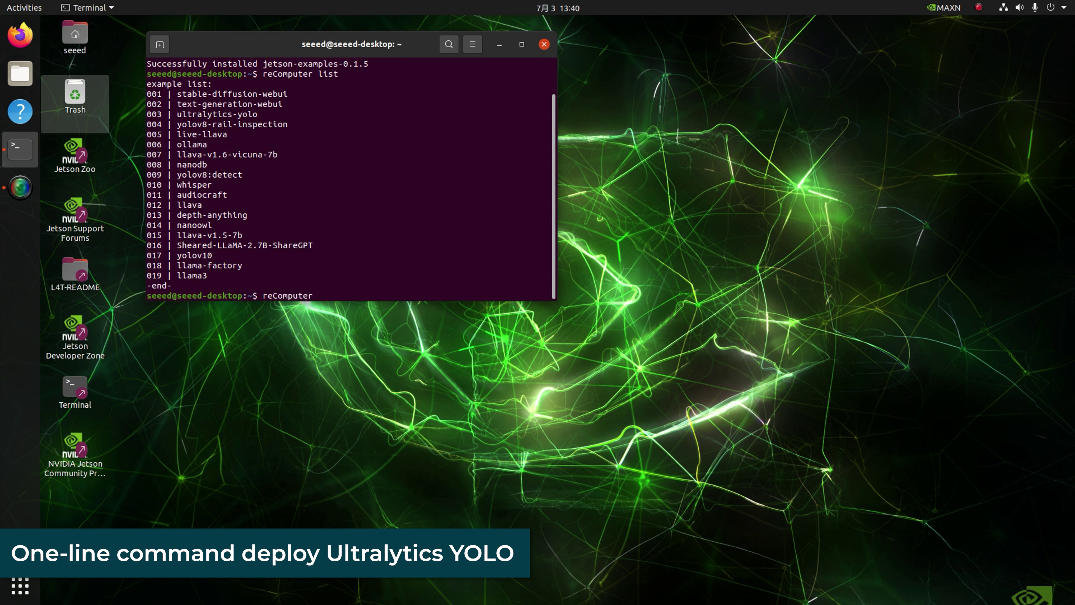
pyautogui.write('run ultralytics-yolo')
pyautogui.press('Return')
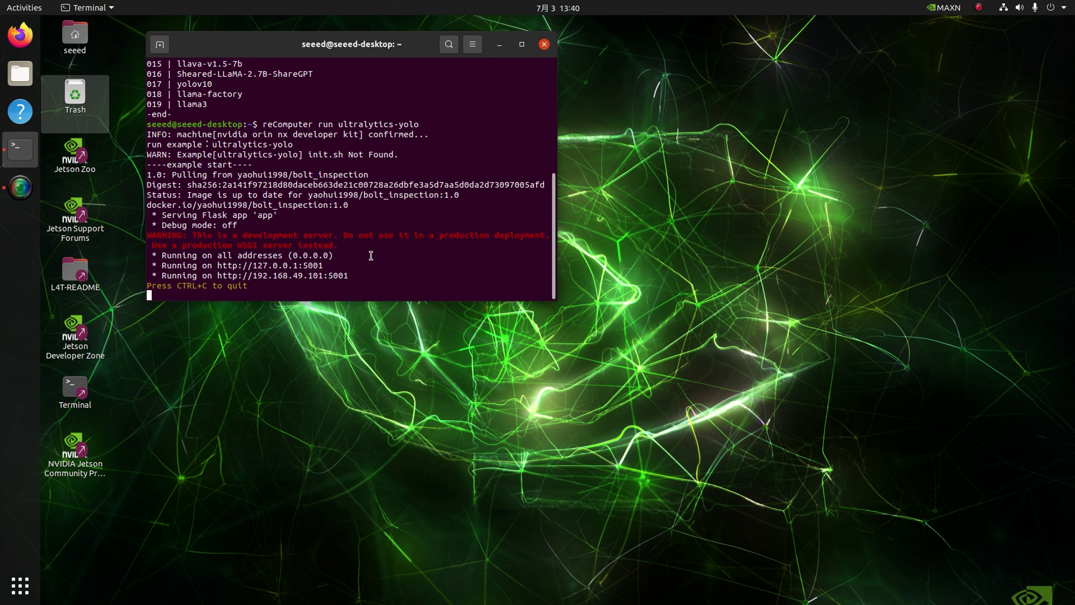
pyautogui.keyDown('ctrl'); pyautogui.click(269, 265); pyautogui.keyUp('ctrl')
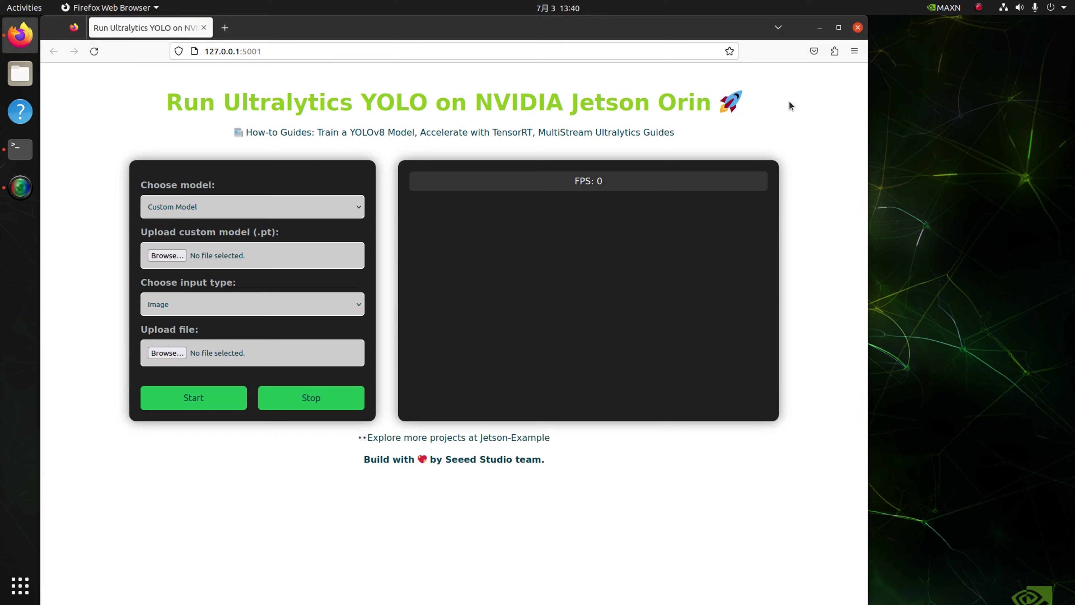
# - Maximize Firefox, choose the yolov8s model with Webcam input, and start live detection
pyautogui.click(839, 27)
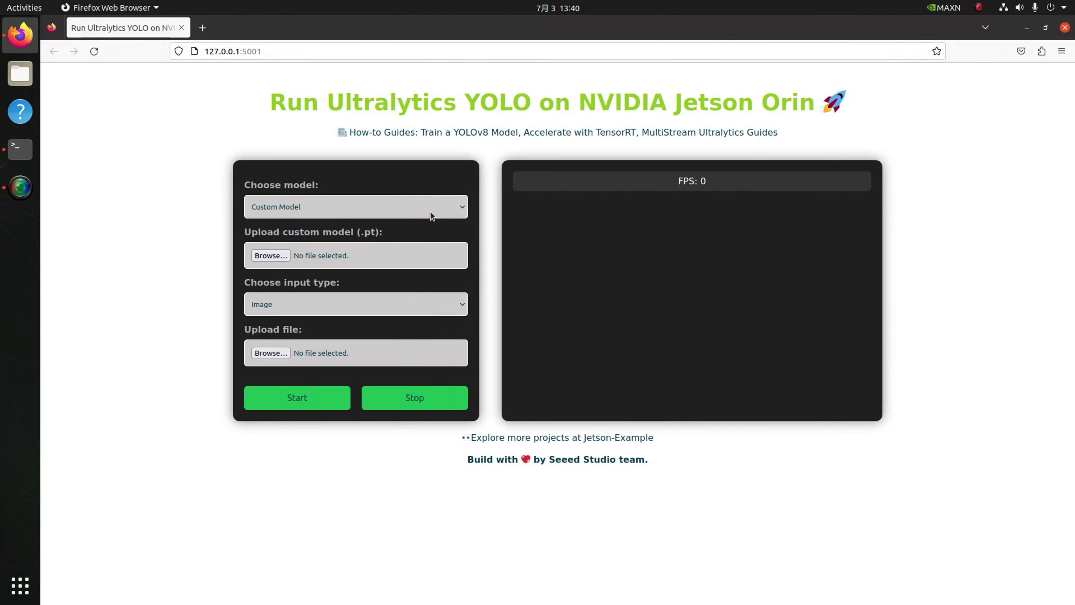
pyautogui.click(440, 215)
pyautogui.click(308, 258)
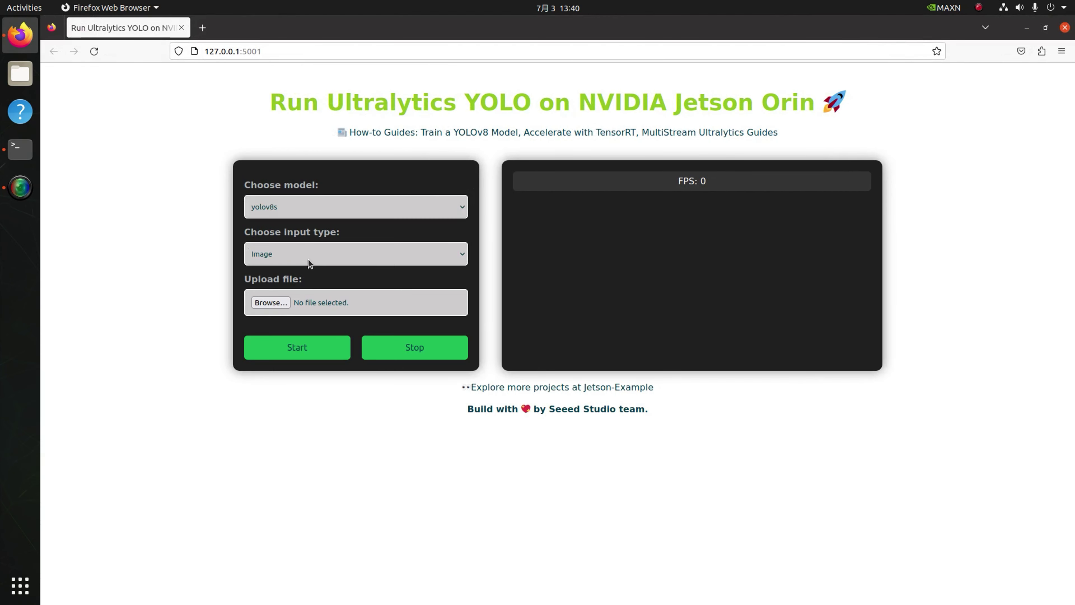
pyautogui.click(419, 257)
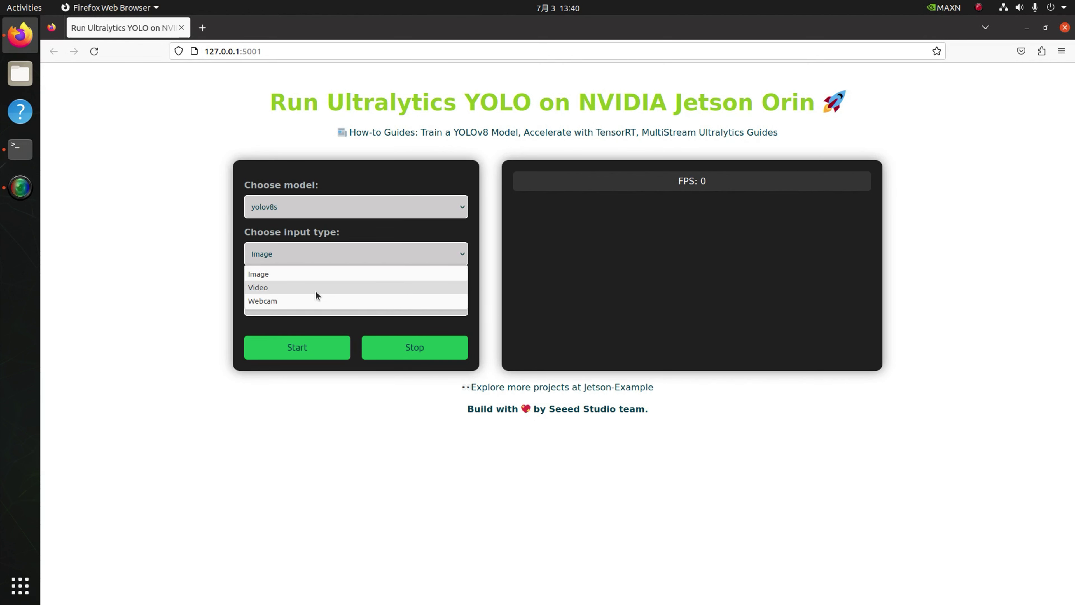
pyautogui.click(310, 300)
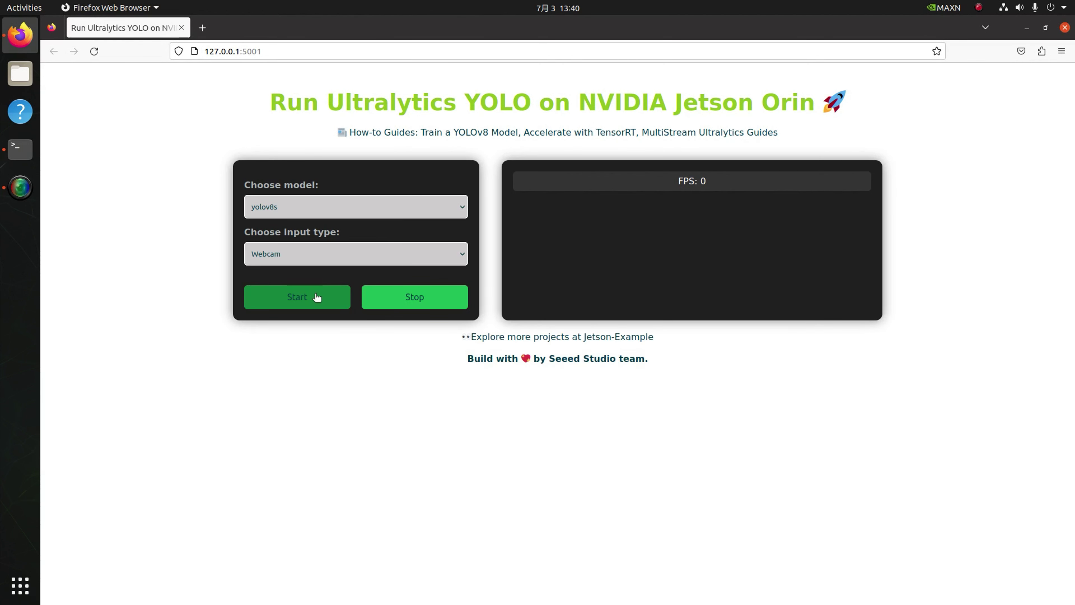
pyautogui.click(317, 297)
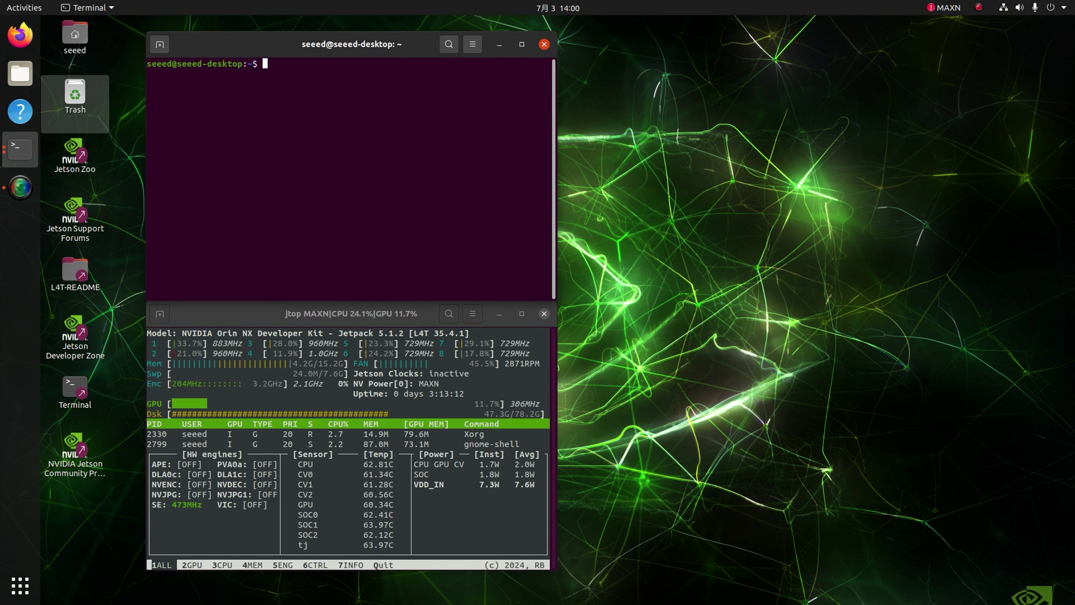
# - Run reComputer run llama3, send 'hello', and type a question about the Moon's surface temperature
pyautogui.write('reCo')
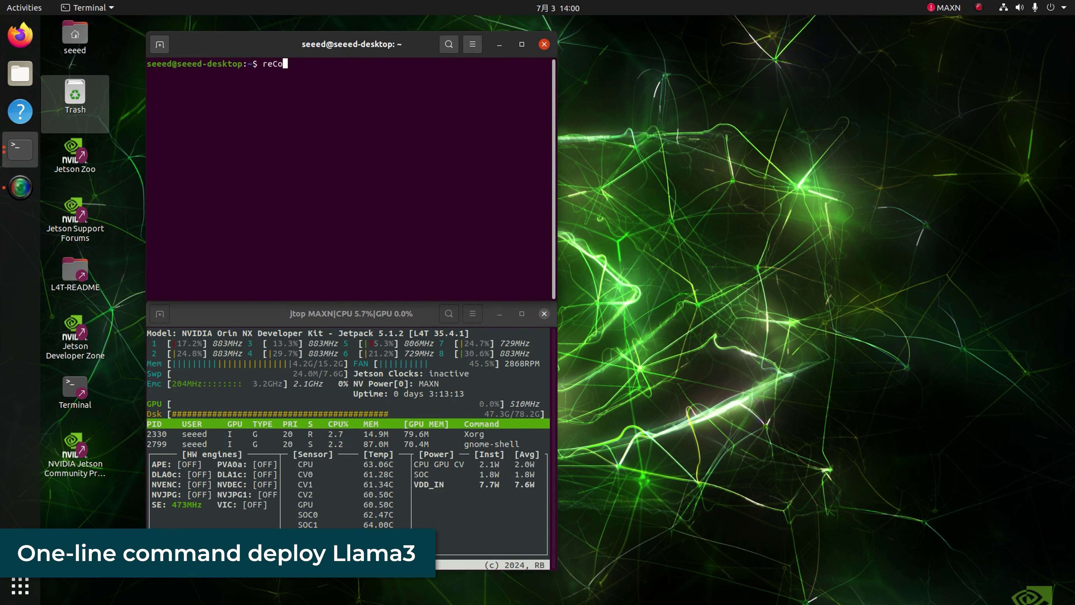
pyautogui.write('mputer run ')
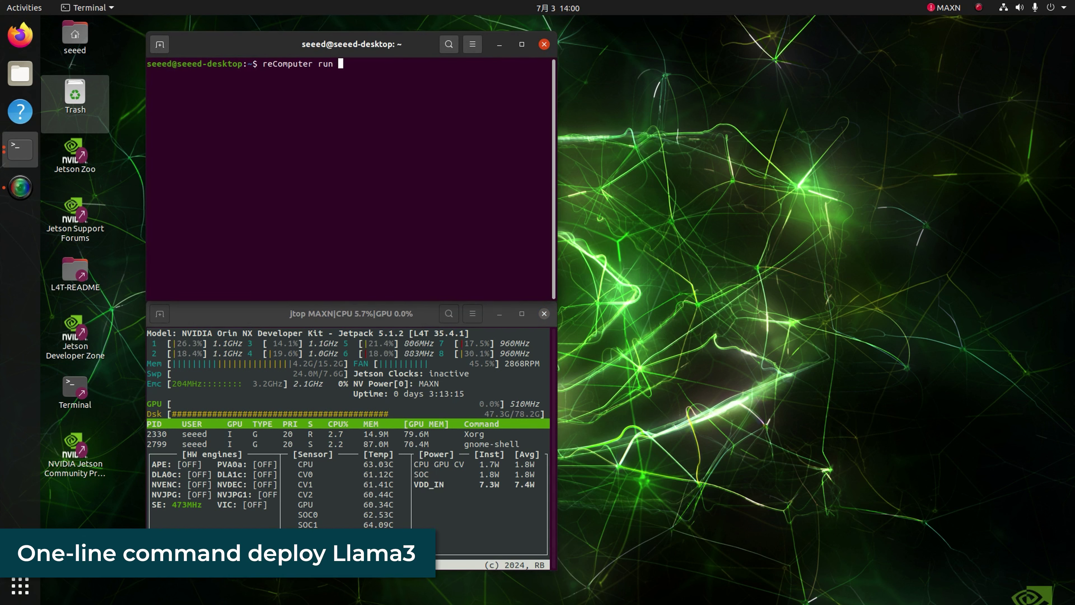
pyautogui.write('llama3')
pyautogui.press('Return')
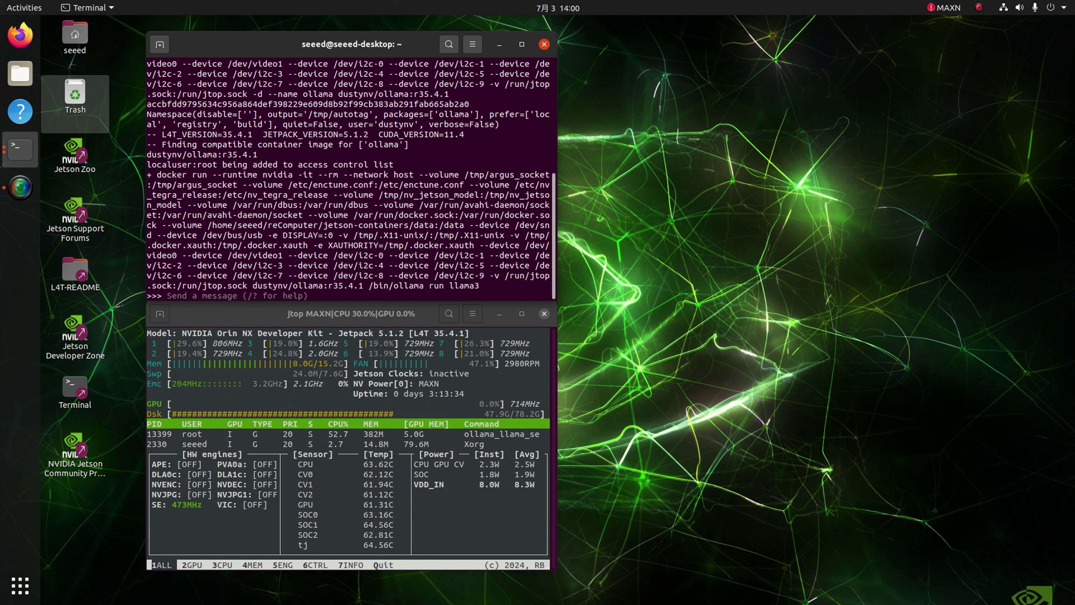
pyautogui.write('hello')
pyautogui.press('Return')
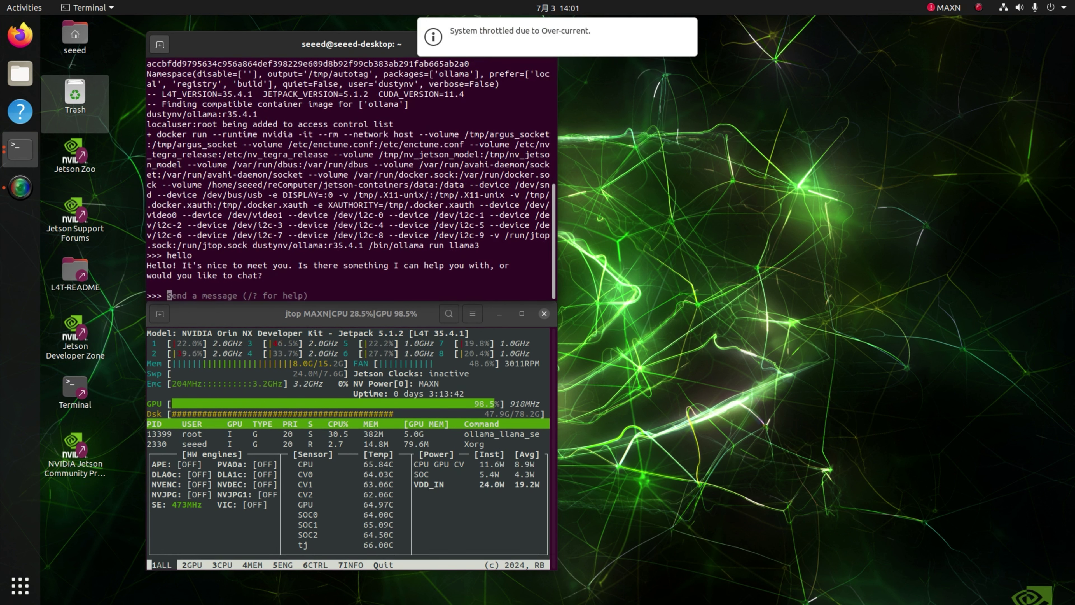
pyautogui.write('What is the')
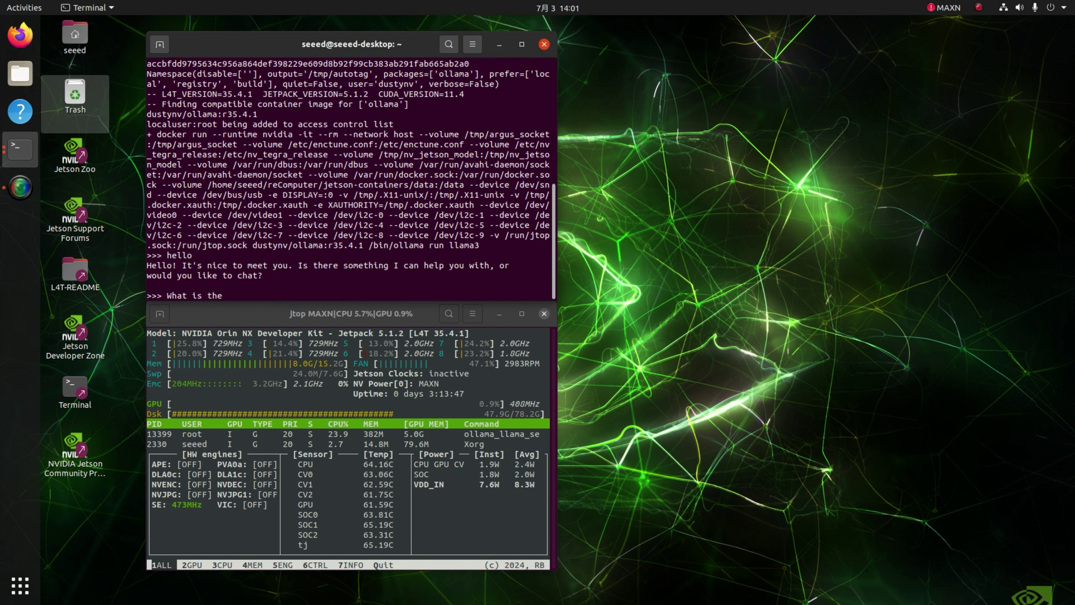
pyautogui.write(' surface temperat')
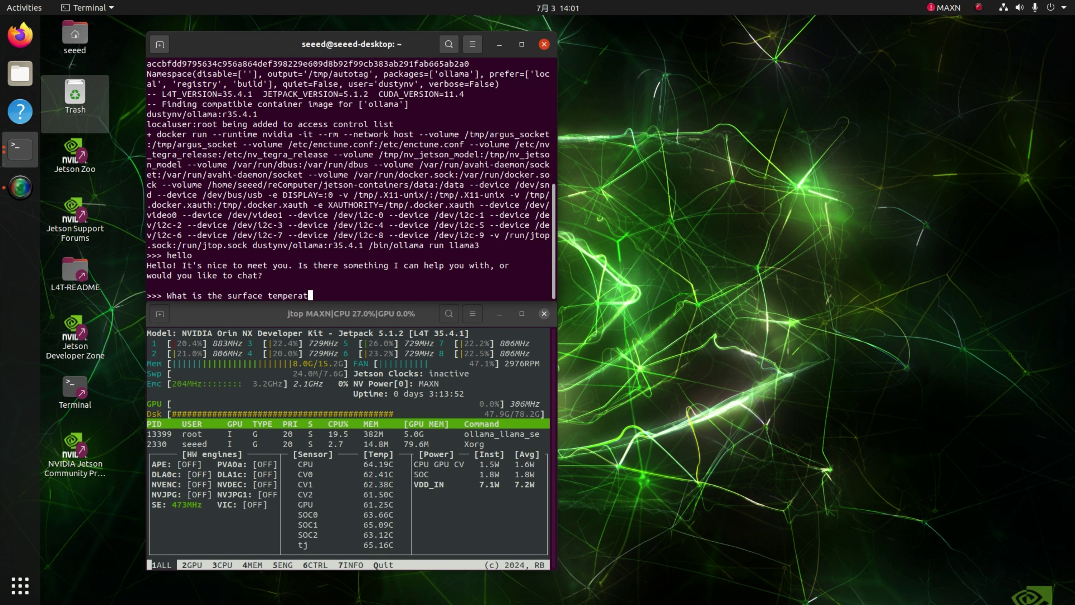
pyautogui.write('ure of the moo')
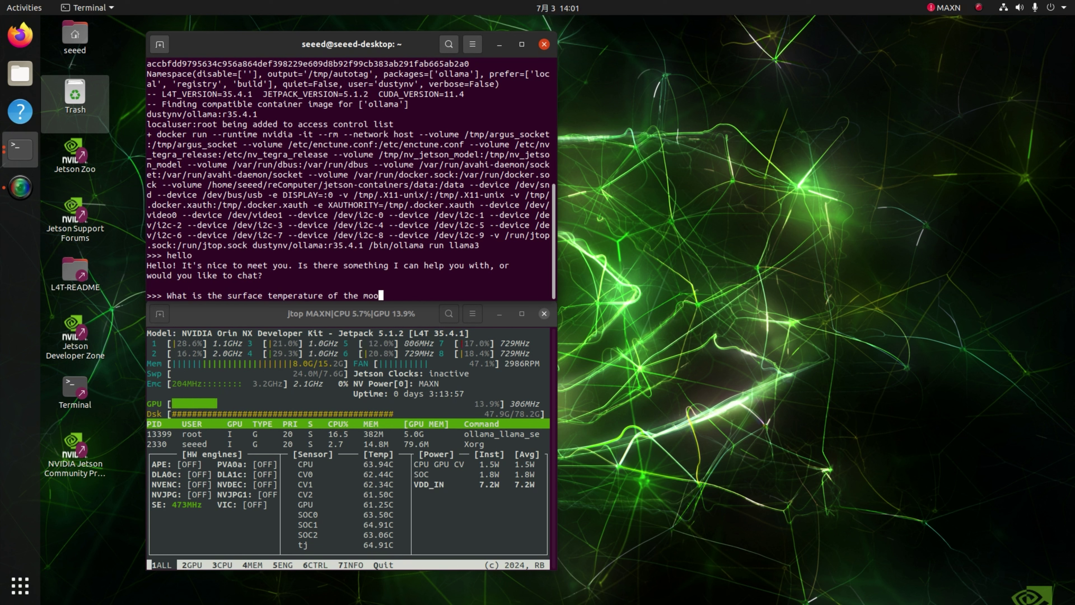
pyautogui.write('n')
# - Submit 'What is the surface temperature of the moon' and let llama3 stream its answer
pyautogui.press('Return')
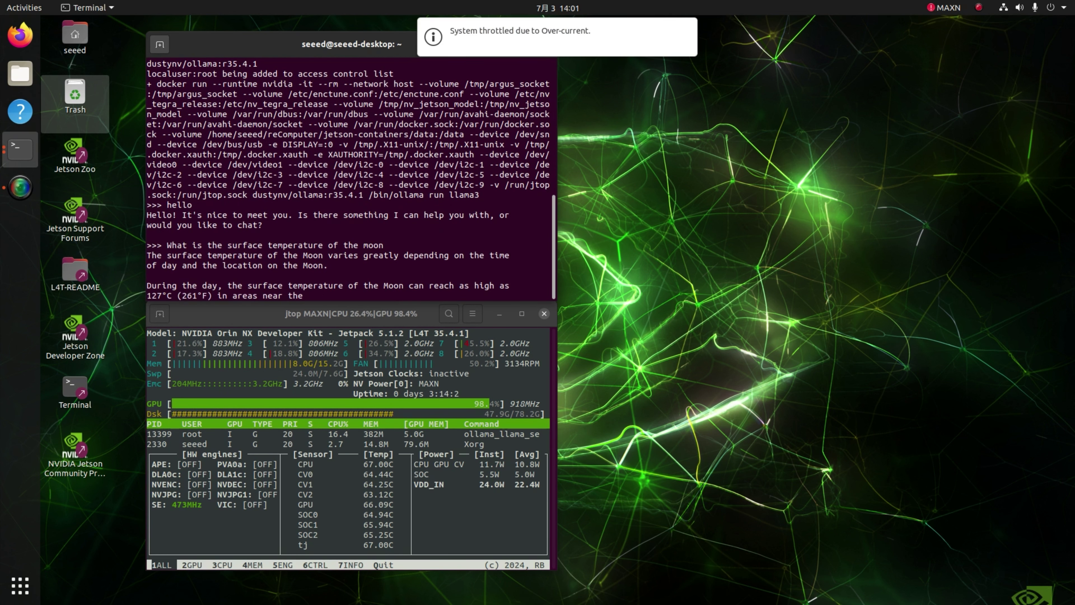